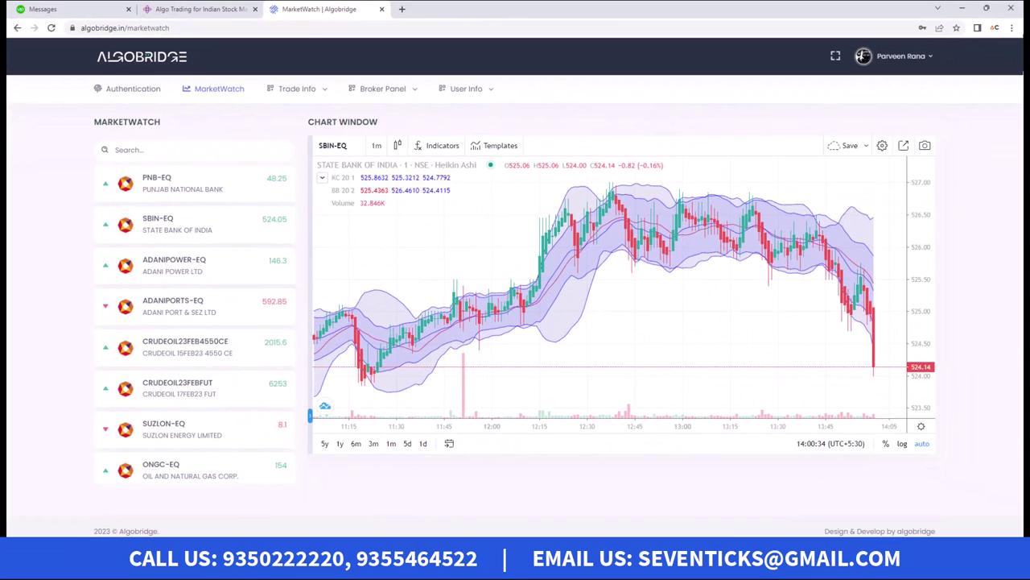
Step: Maximize the copier's window, view its MarketWatch and Authentication pages, then move it aside
key("alt+Tab")
left_click_drag(758, 44, 463, 16)
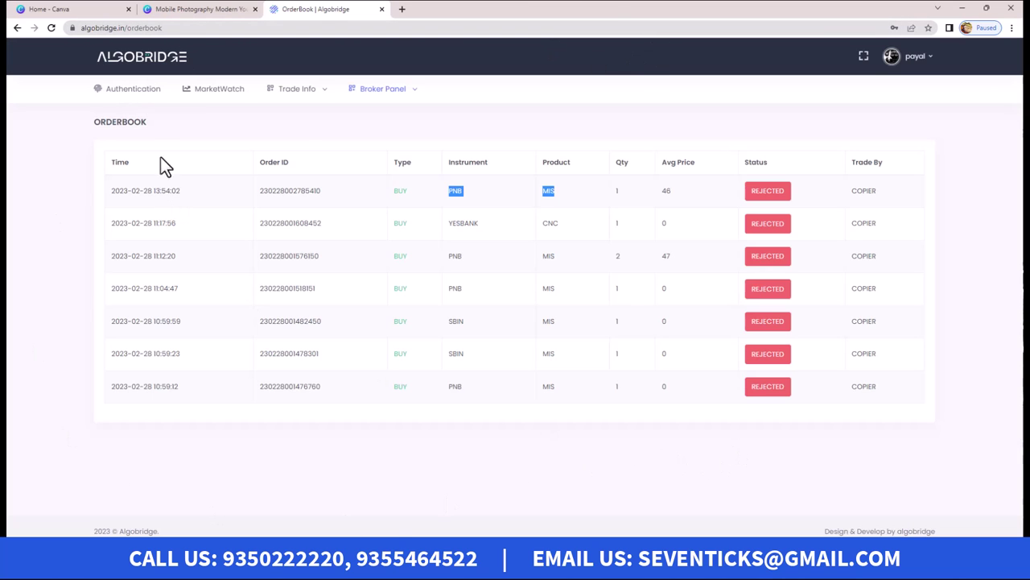
left_click(180, 105)
mouse_move(281, 91)
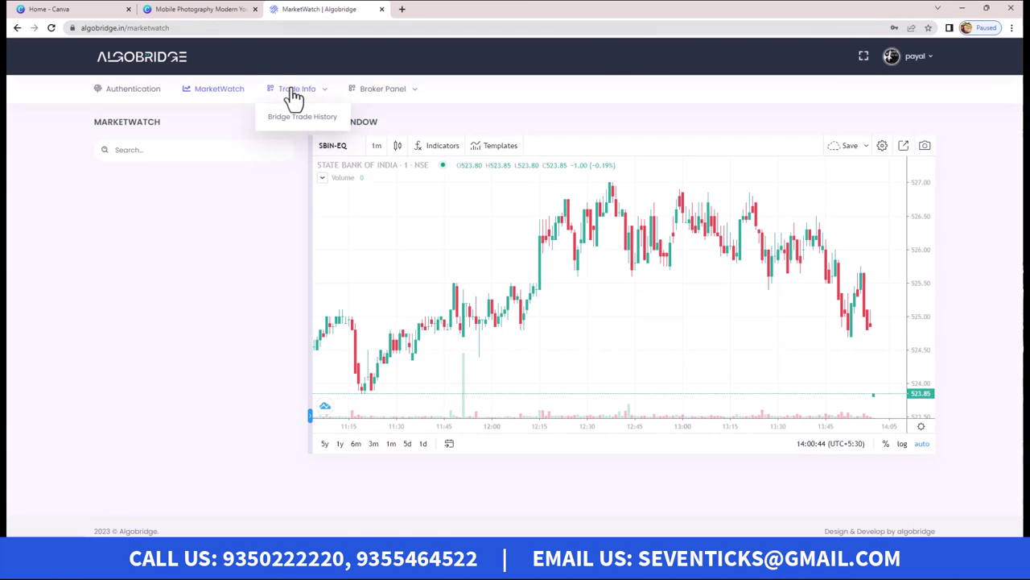
left_click(120, 96)
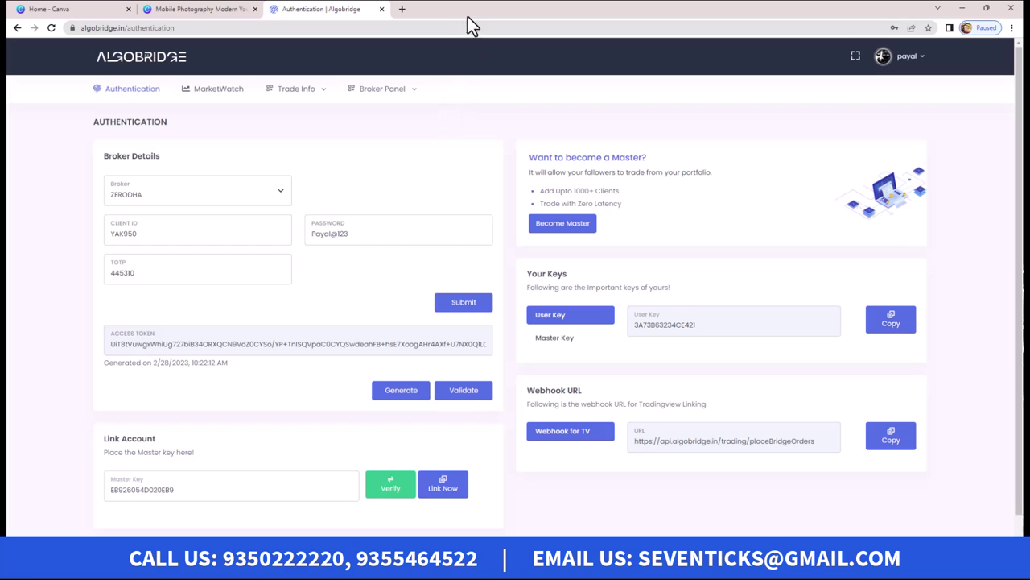
left_click_drag(431, 9, 1029, 64)
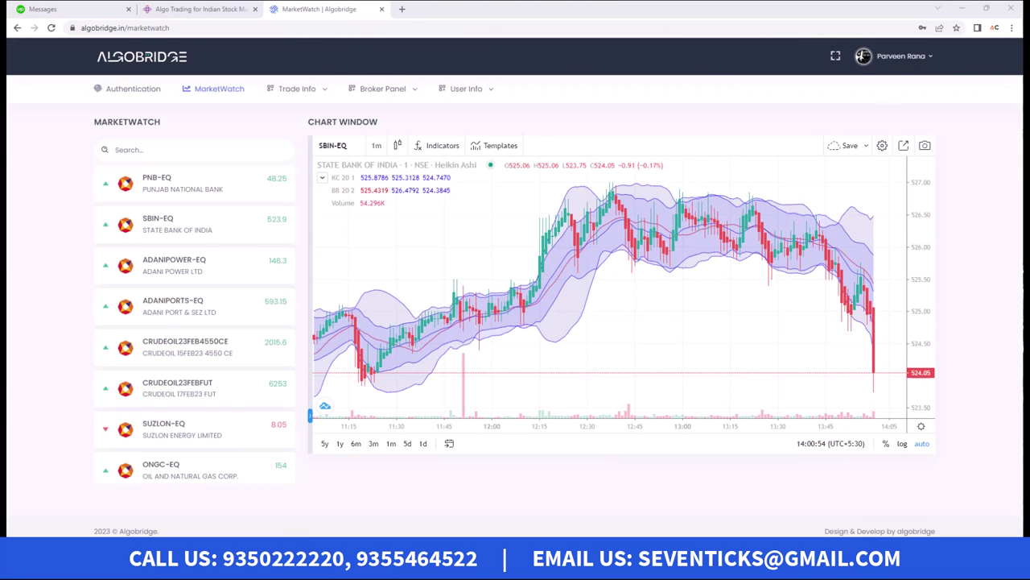
Step: View the four created accounts under User Info, then open the My Clients page
mouse_move(487, 95)
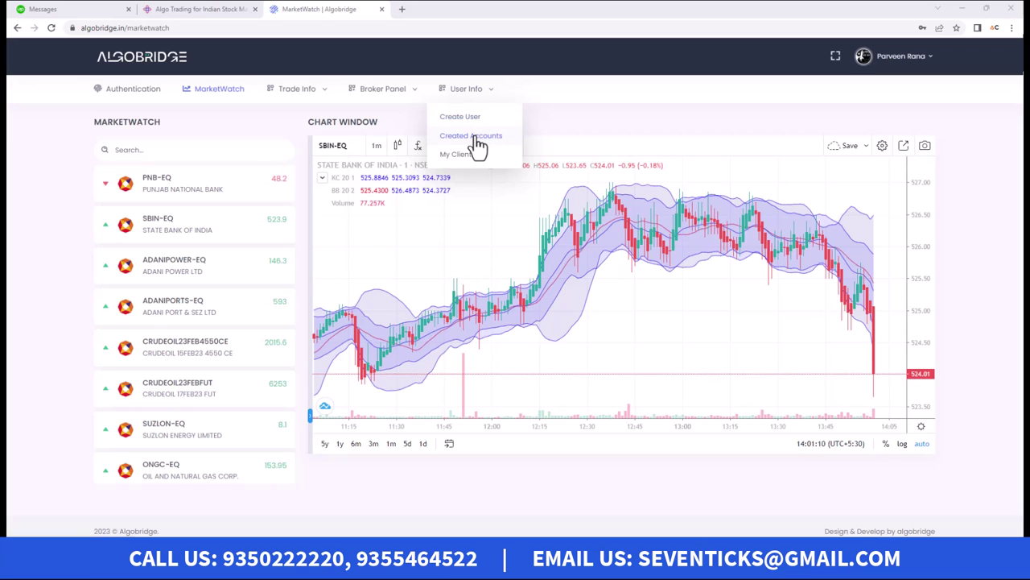
left_click(478, 138)
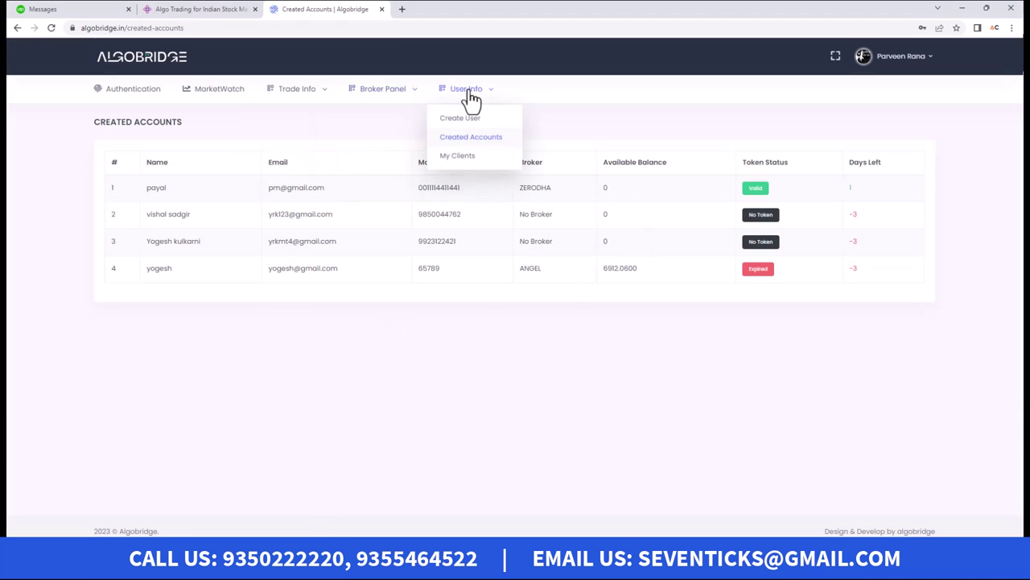
left_click(467, 156)
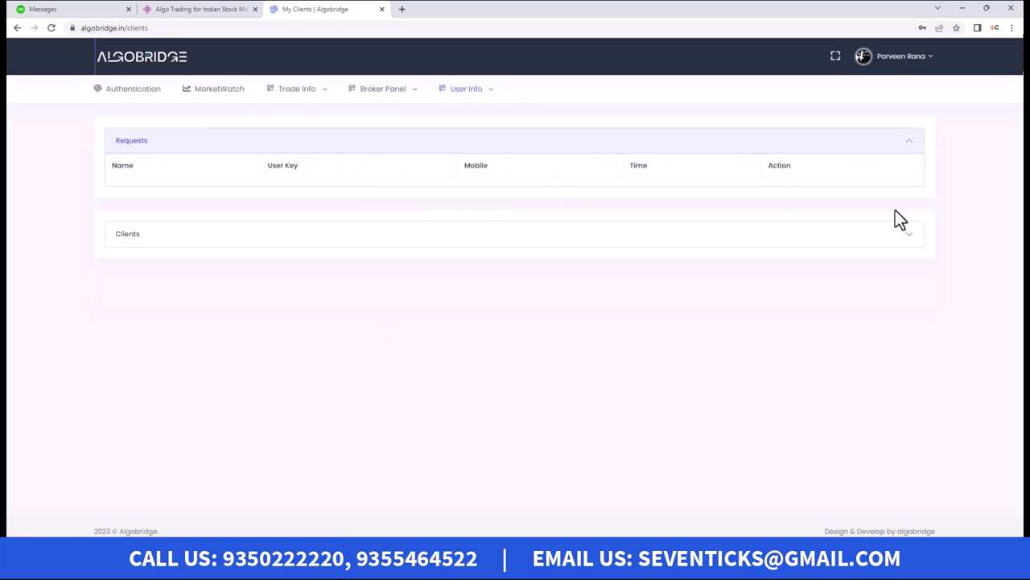
Step: Expand the Clients list and highlight the four client rows, then go back to MarketWatch
left_click(906, 238)
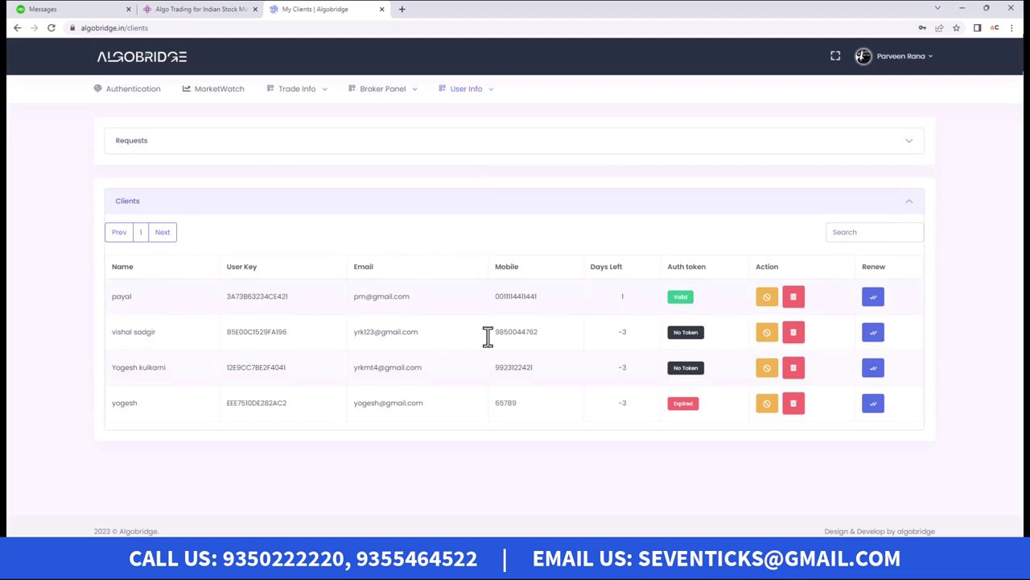
left_click_drag(107, 295, 787, 314)
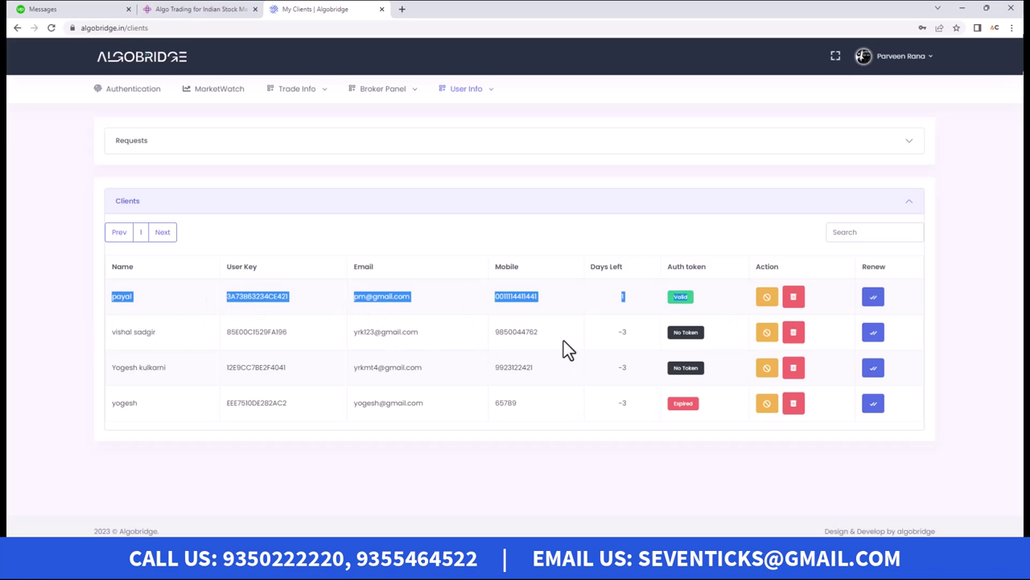
left_click(649, 338)
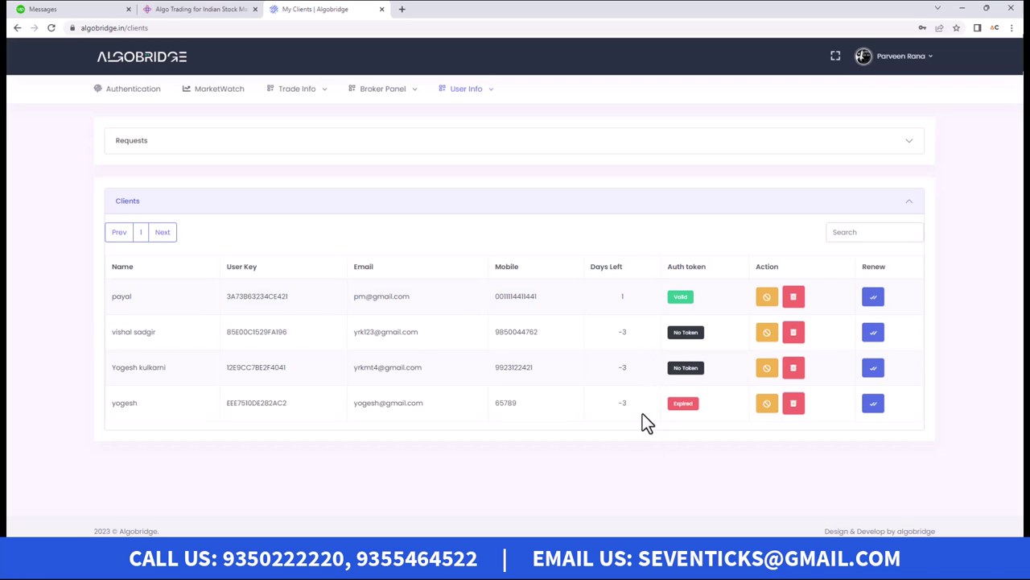
left_click_drag(613, 326, 626, 423)
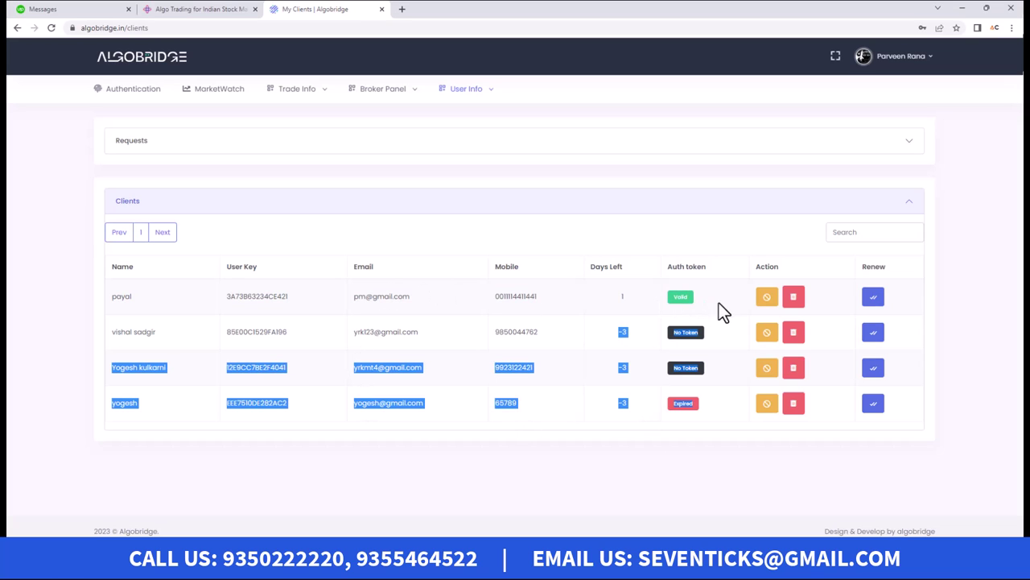
left_click(8, 208)
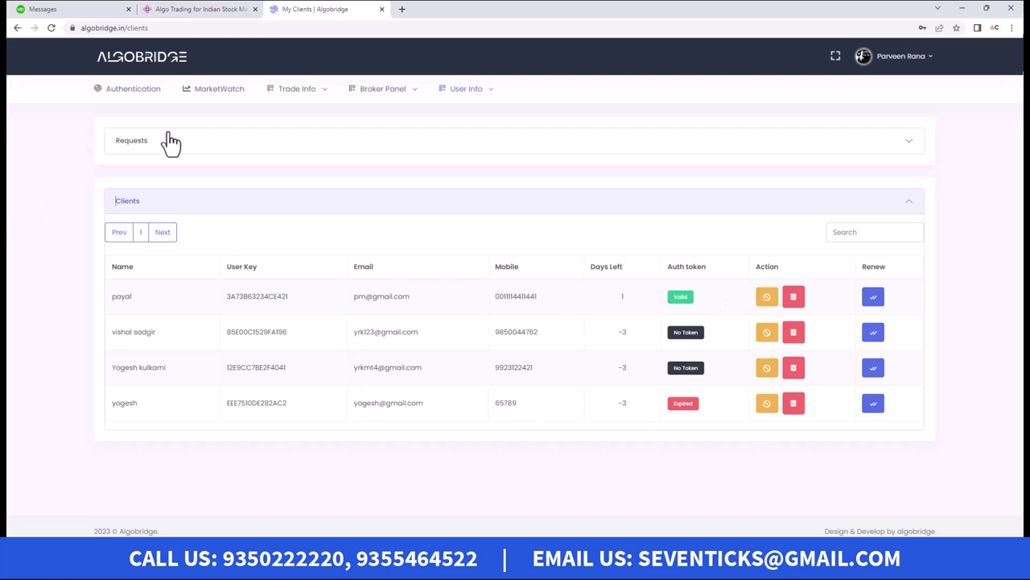
left_click(207, 95)
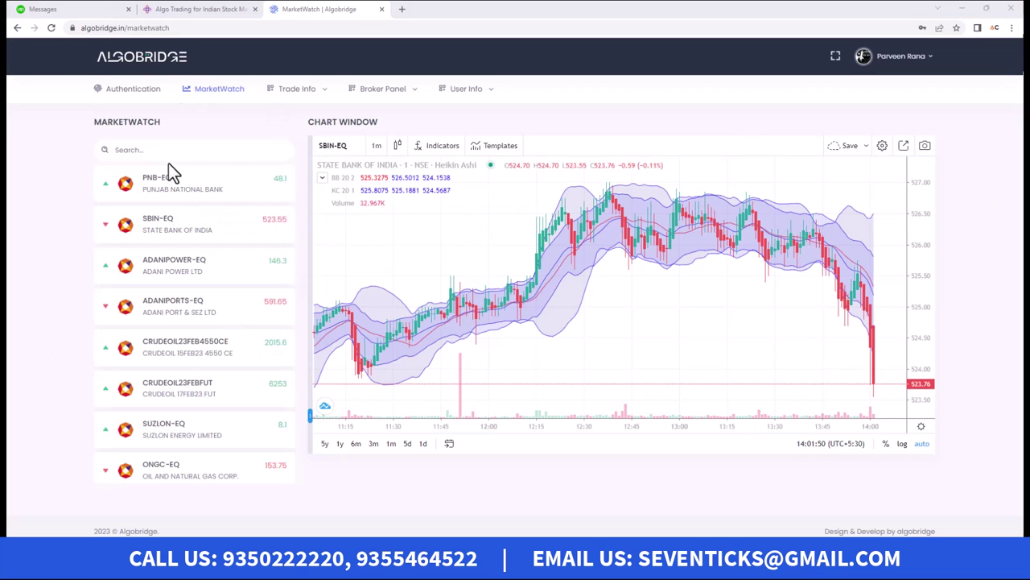
Step: Open the PNB-EQ buy order form using its B button in the watchlist
mouse_move(148, 186)
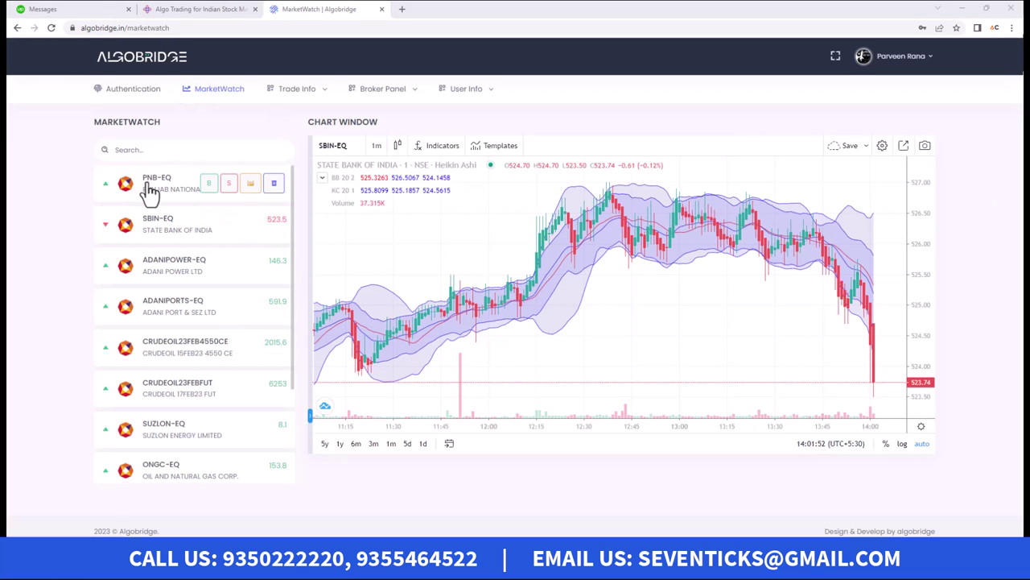
left_click(209, 183)
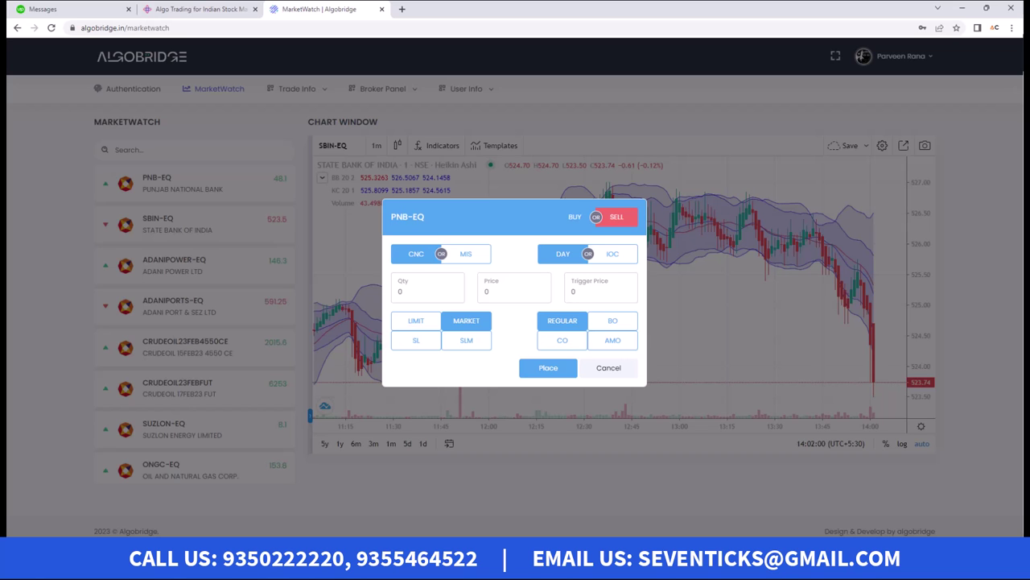
Step: Restore the master's browser and dock it, widened, on the left half of the screen
left_click(986, 8)
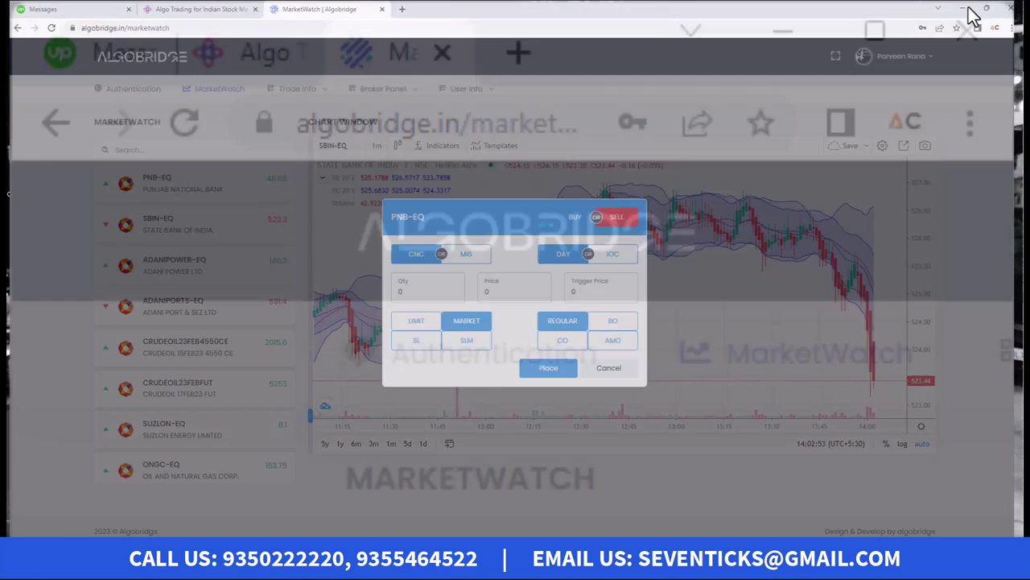
left_click_drag(419, 23, 167, 16)
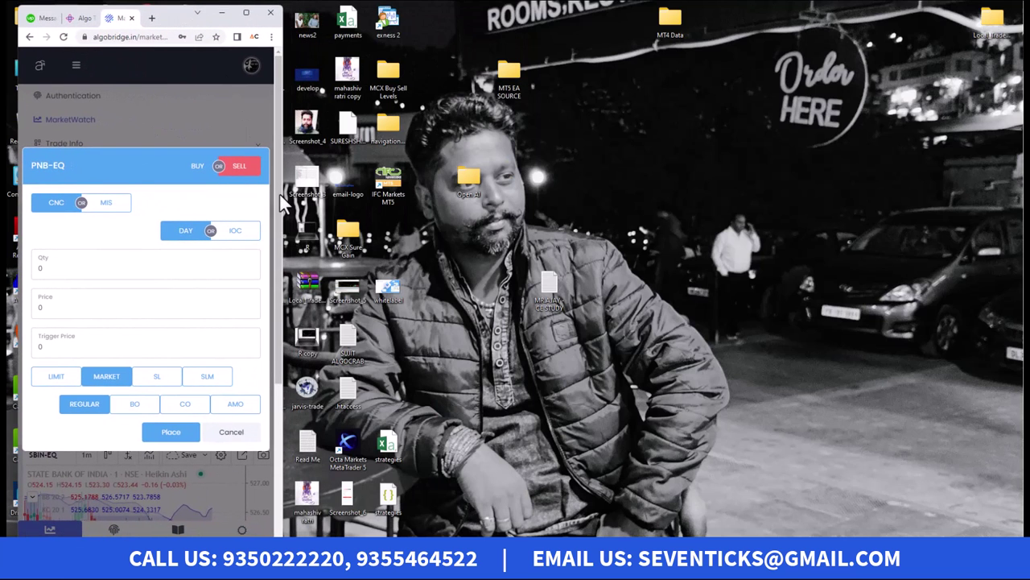
left_click_drag(277, 190, 519, 175)
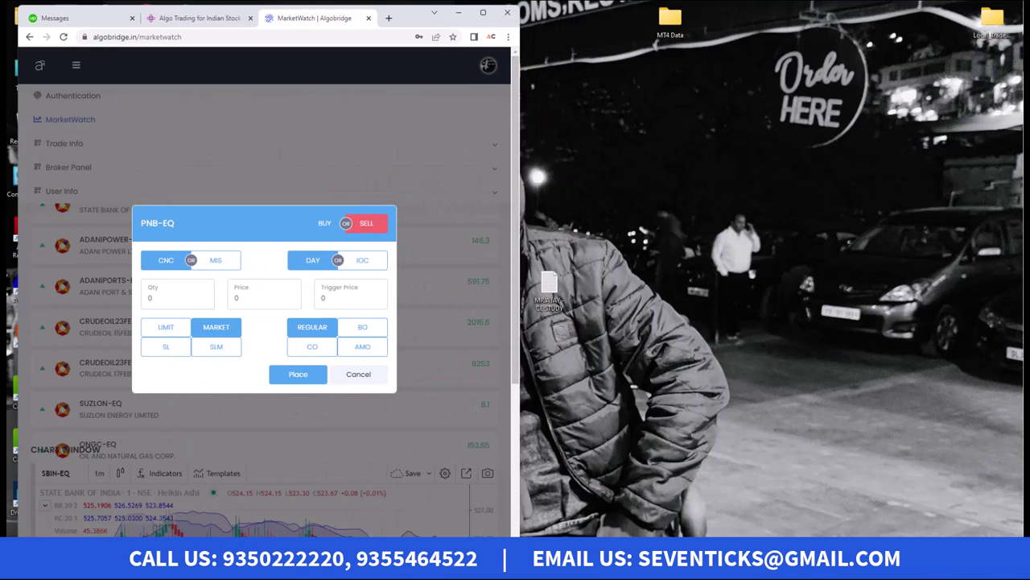
Step: Place the copier's order book on the right, widened to show all columns, with its menu closed
left_click_drag(1029, 17, 807, 28)
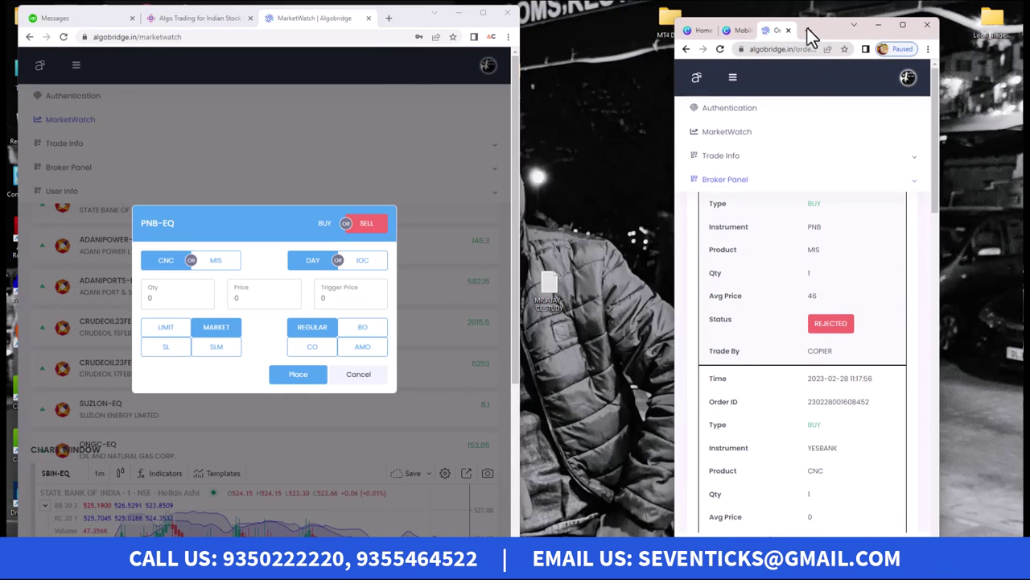
left_click_drag(679, 232, 522, 234)
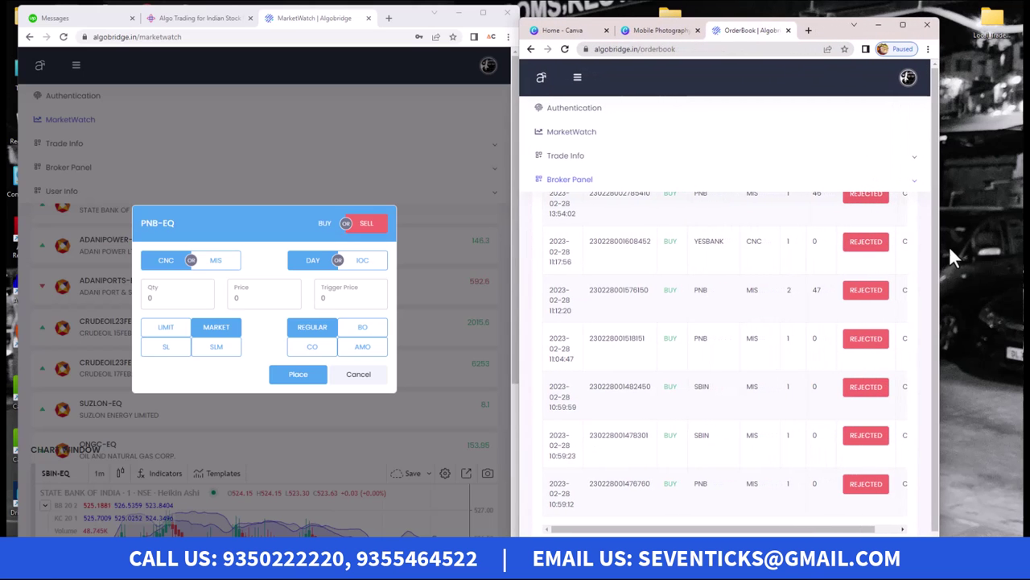
left_click_drag(933, 246, 1015, 246)
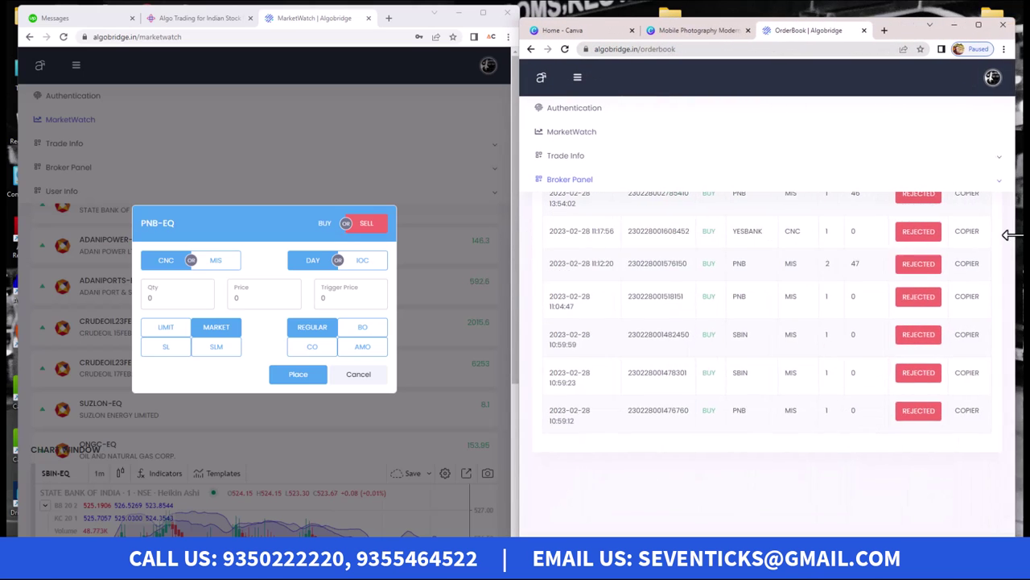
left_click(578, 78)
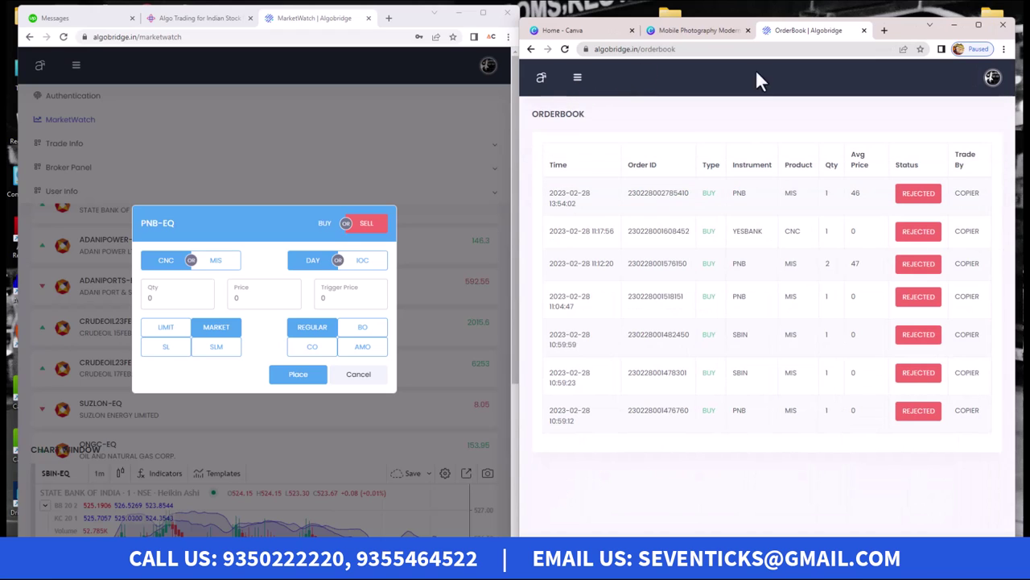
Step: Place a PNB-EQ MIS LIMIT buy order for quantity 1 at 45.5
left_click(215, 259)
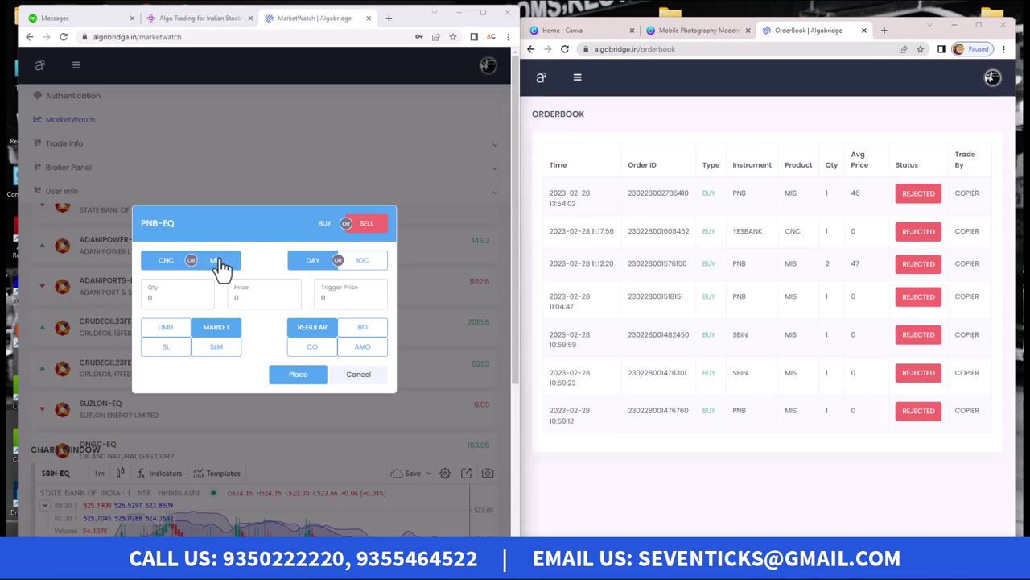
left_click_drag(177, 299, 108, 306)
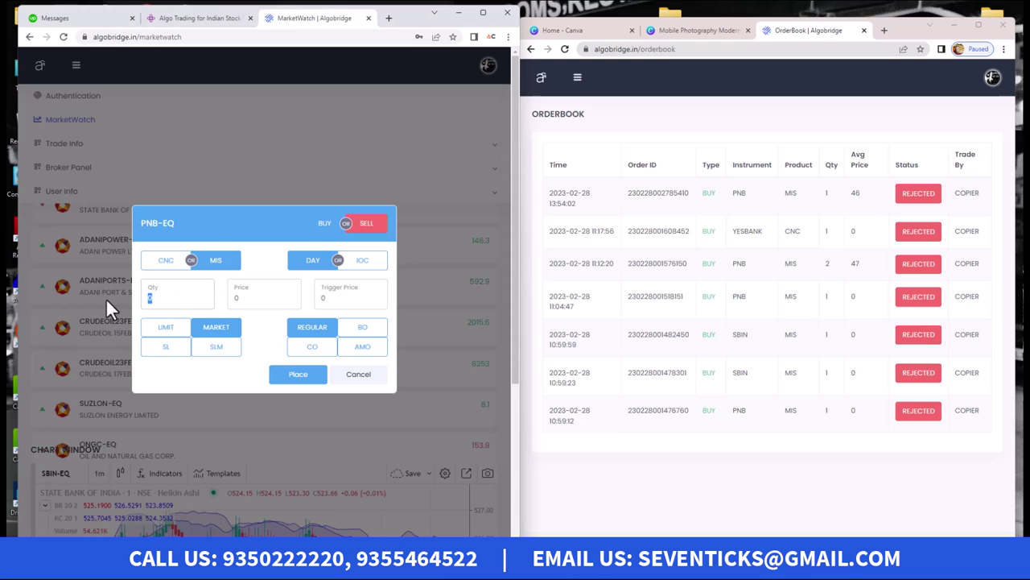
type("1")
left_click_drag(264, 300, 216, 300)
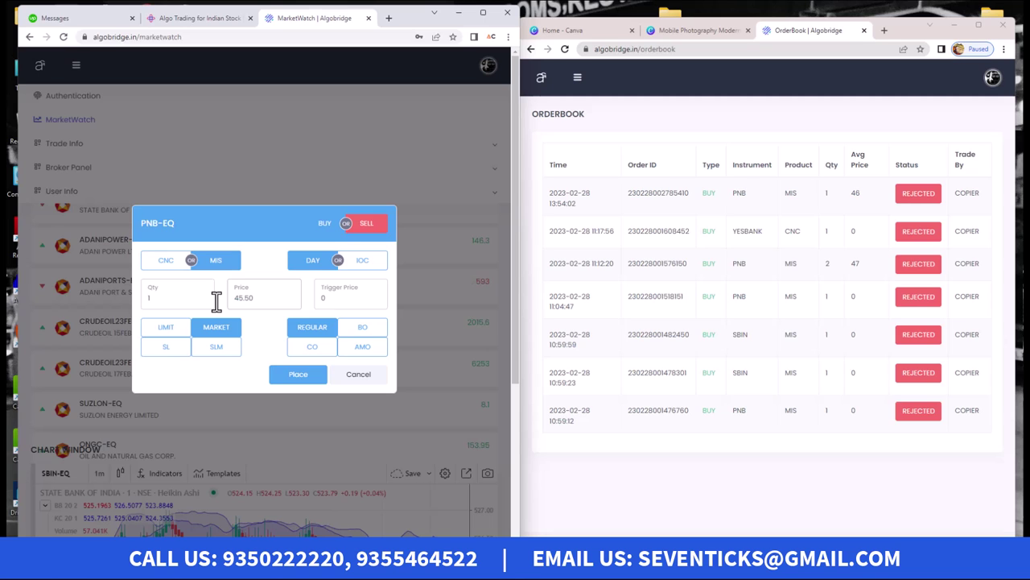
left_click(165, 332)
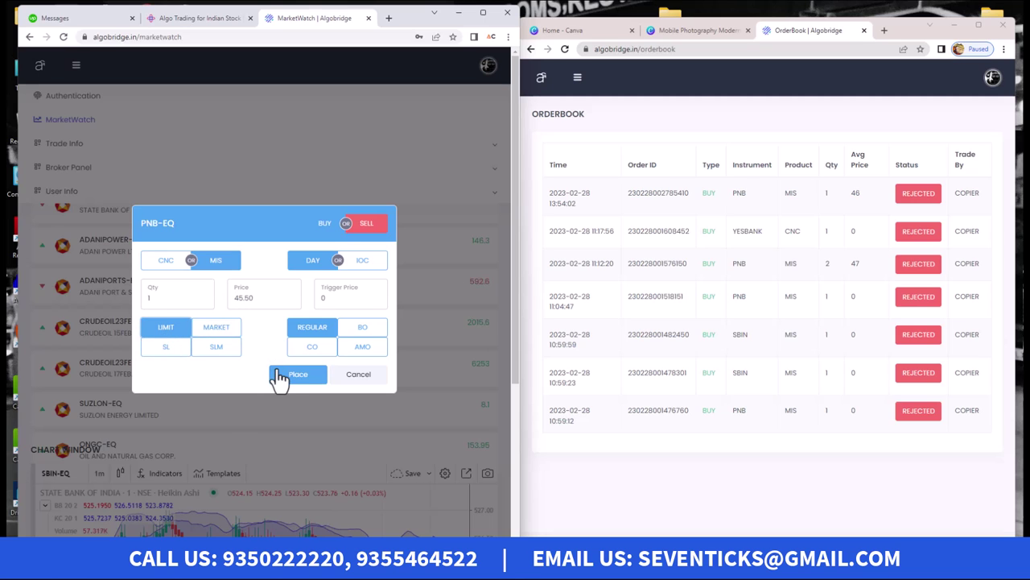
left_click(277, 375)
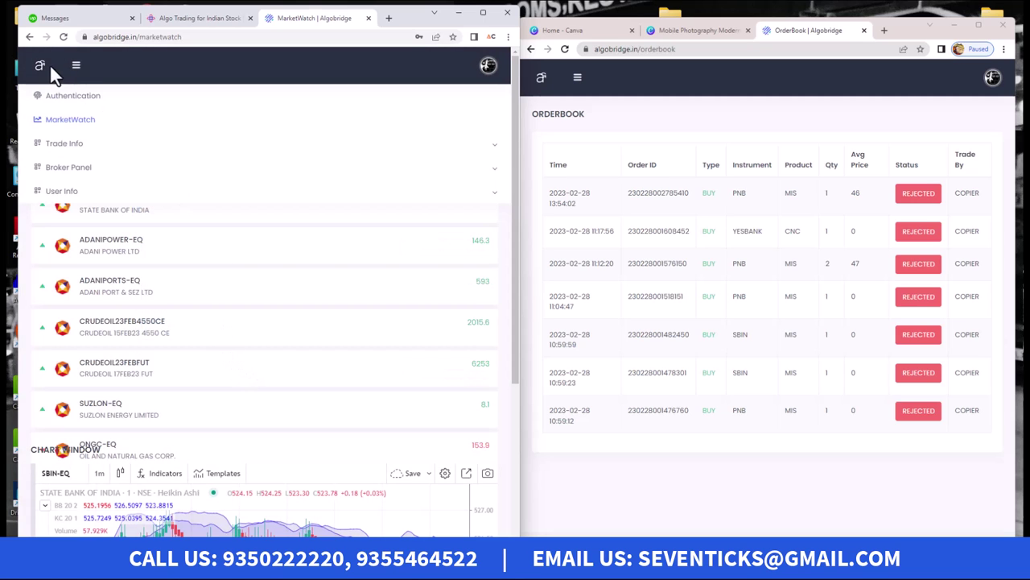
Step: Open the master's Order Book from Trade Info in the side menu
left_click(74, 69)
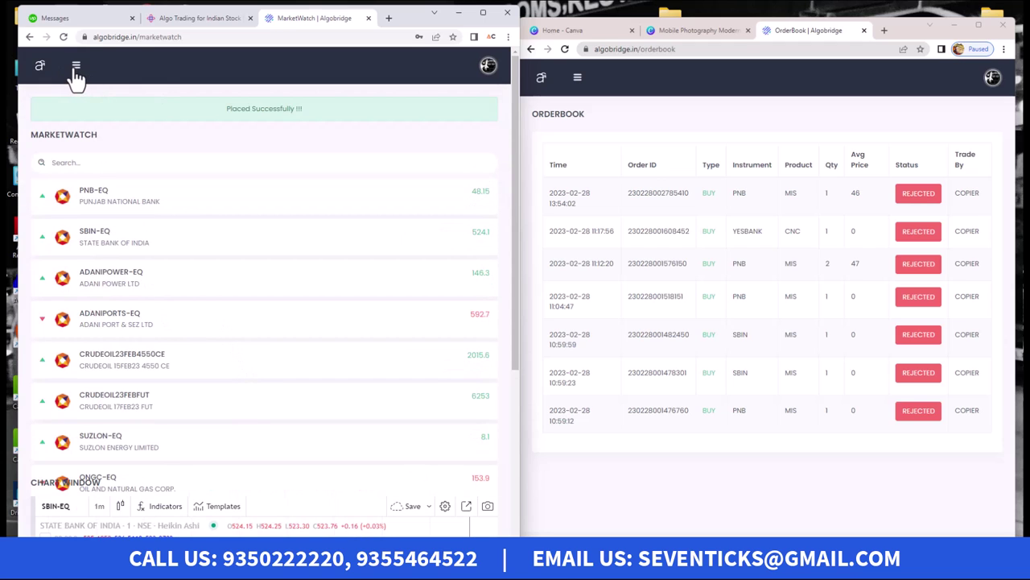
left_click(76, 77)
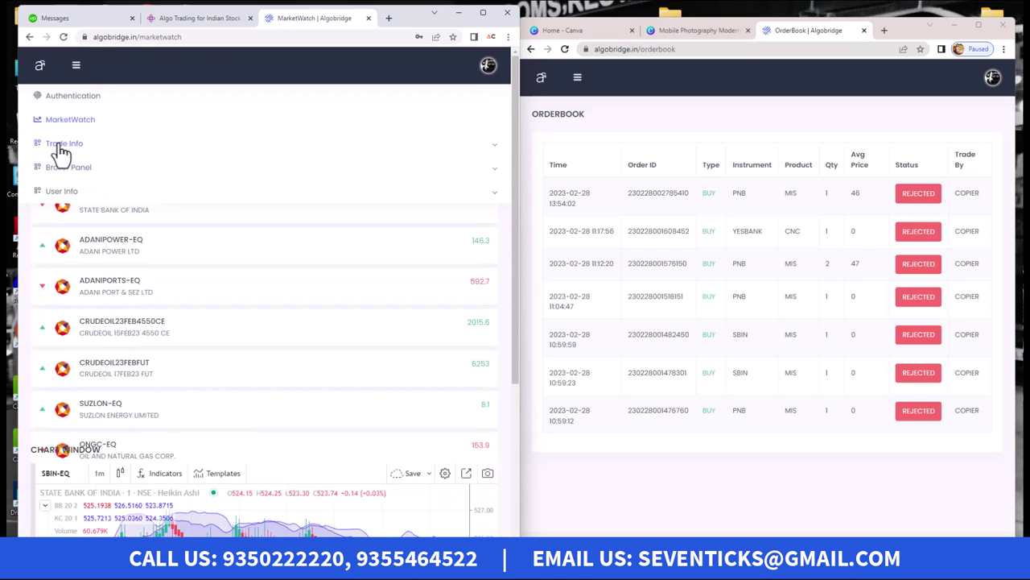
left_click(63, 145)
left_click(58, 169)
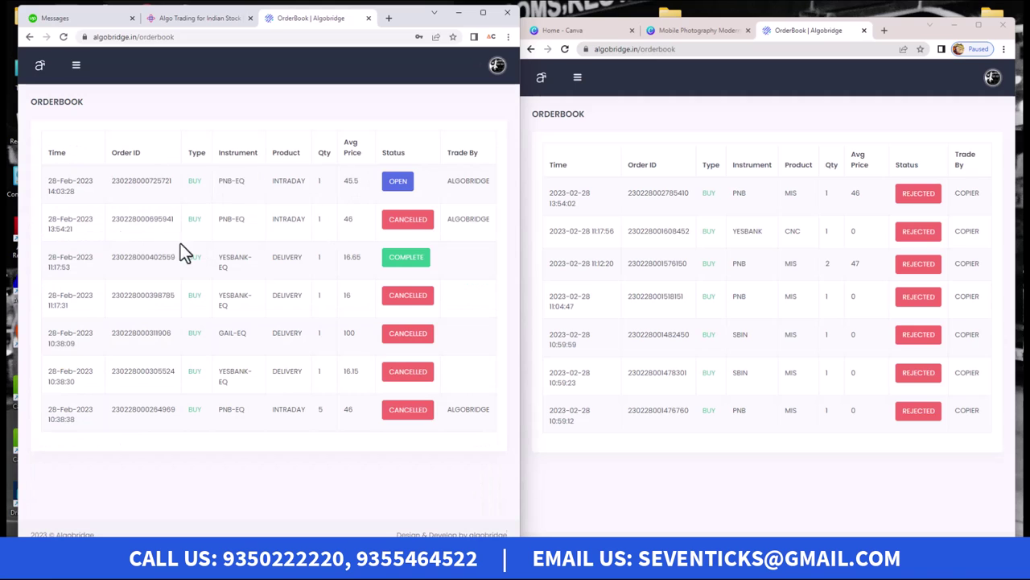
Step: Expand Broker Panel in the client's menu, then close it to view the copied PNB MIS order
mouse_move(219, 187)
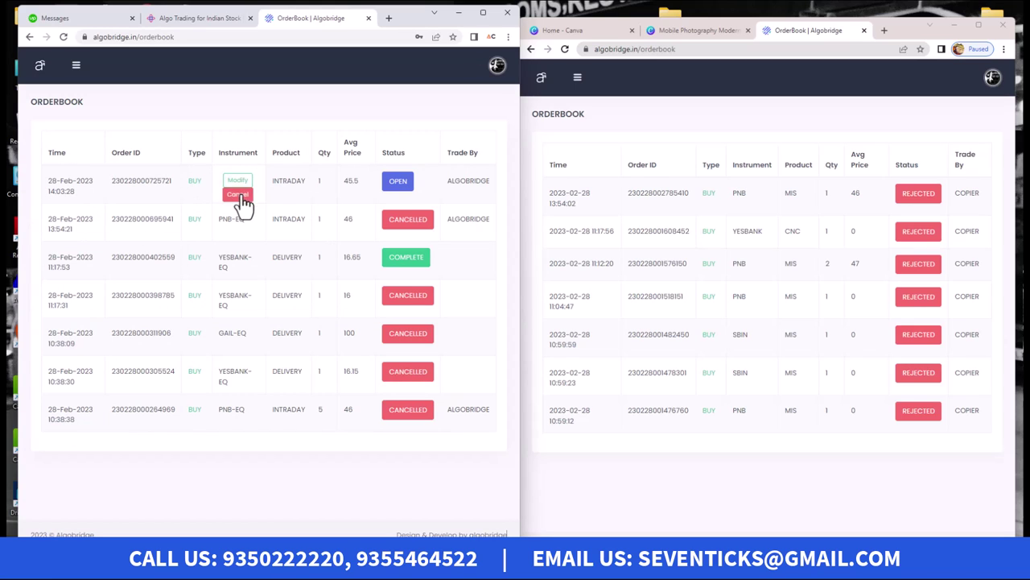
left_click(577, 76)
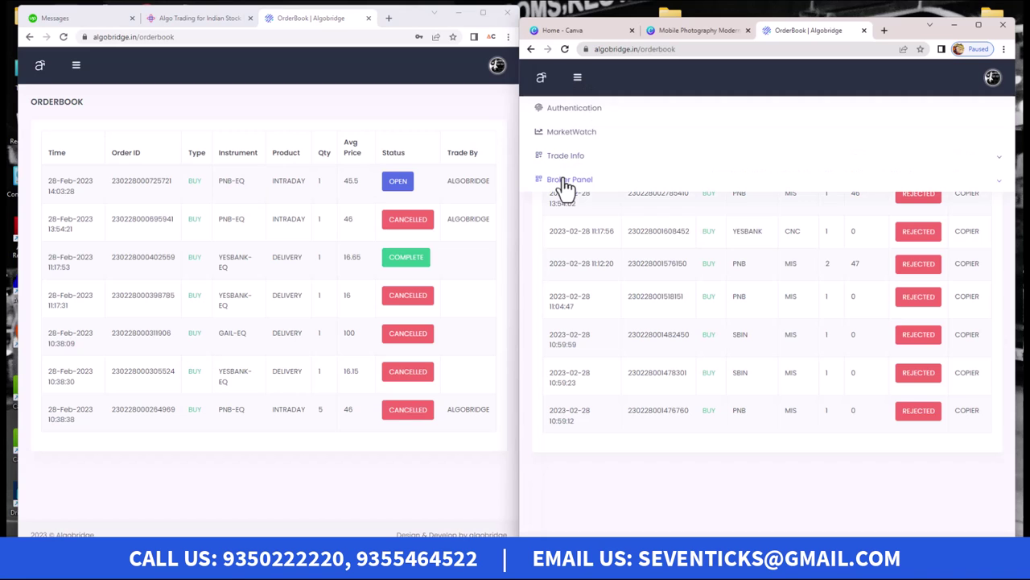
left_click(567, 181)
left_click(578, 213)
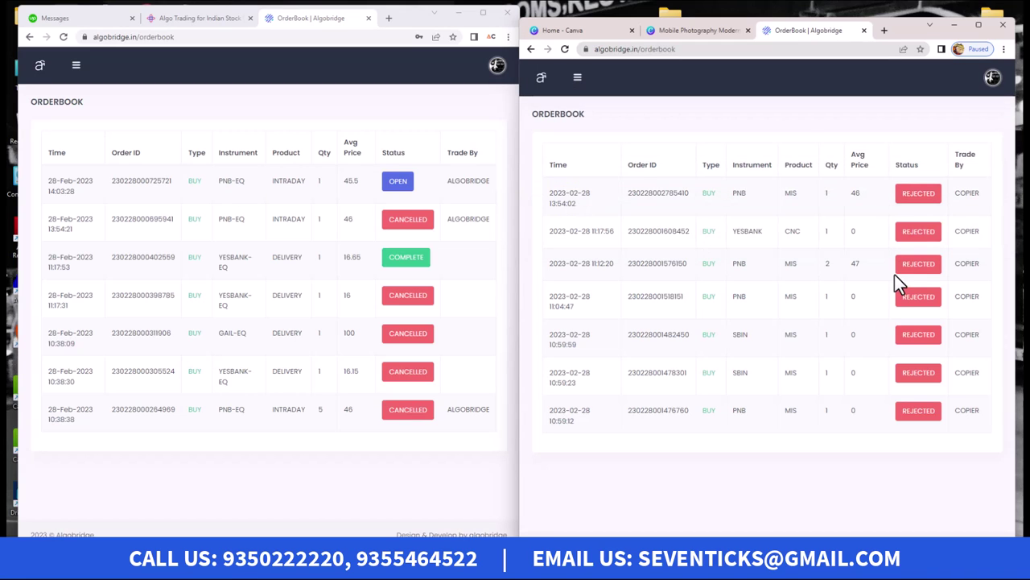
mouse_move(733, 200)
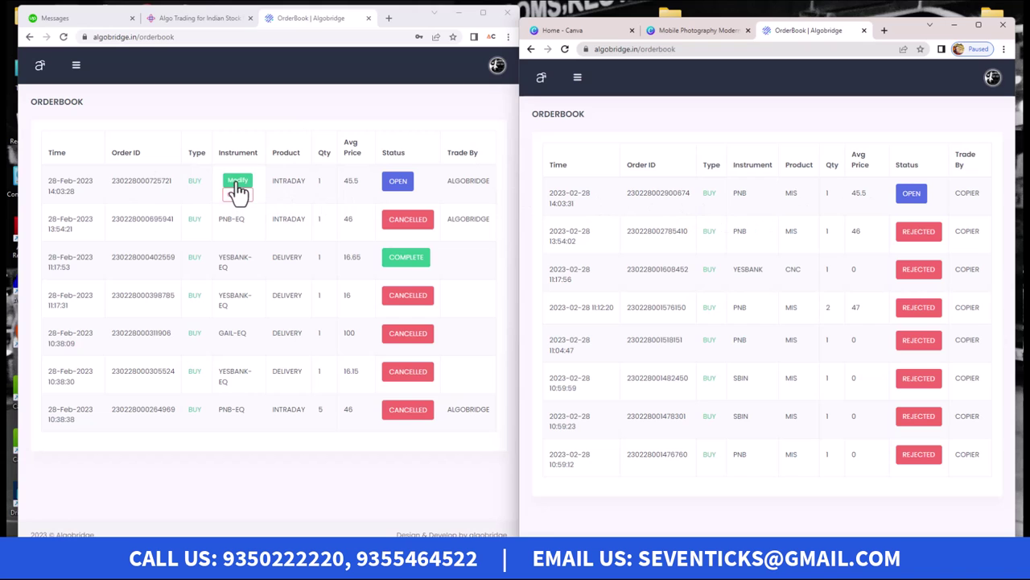
Step: Modify the master's open PNB-EQ order price from 45.5 to 45.9
left_click(238, 184)
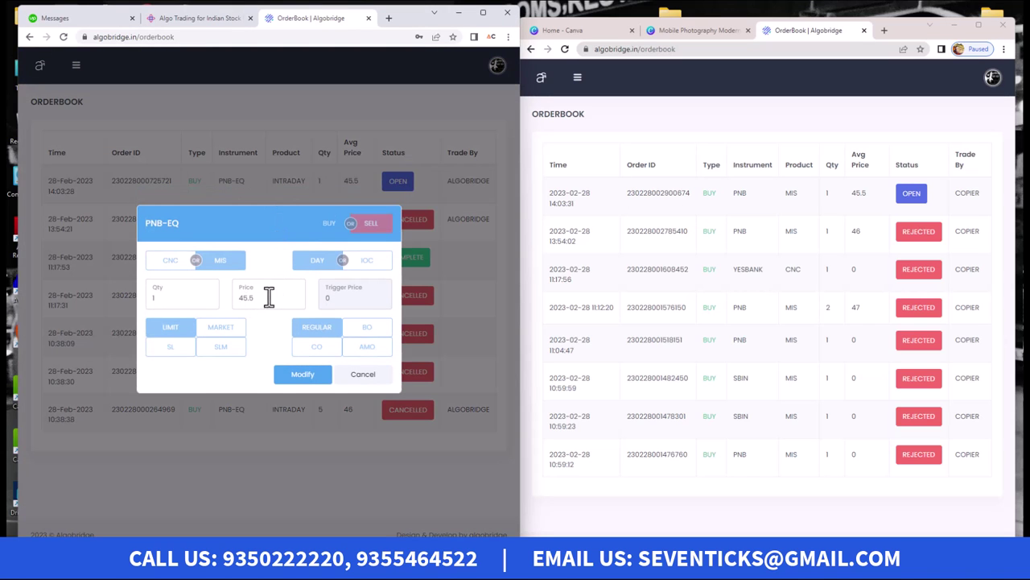
left_click_drag(268, 295, 211, 298)
type("45")
left_click(303, 369)
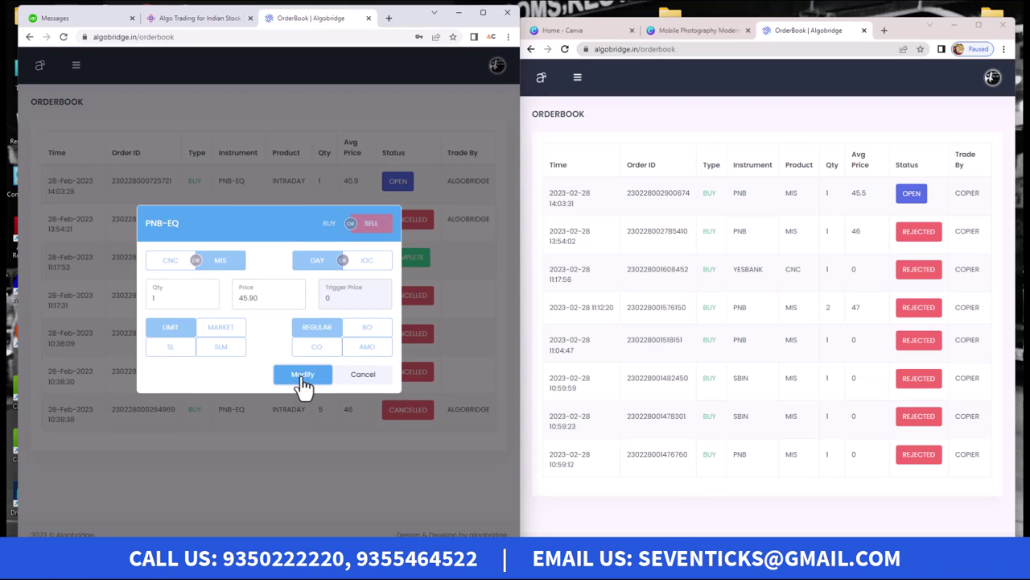
Step: Reload the client's order book and confirm the copied order now shows 45.9
left_click(303, 376)
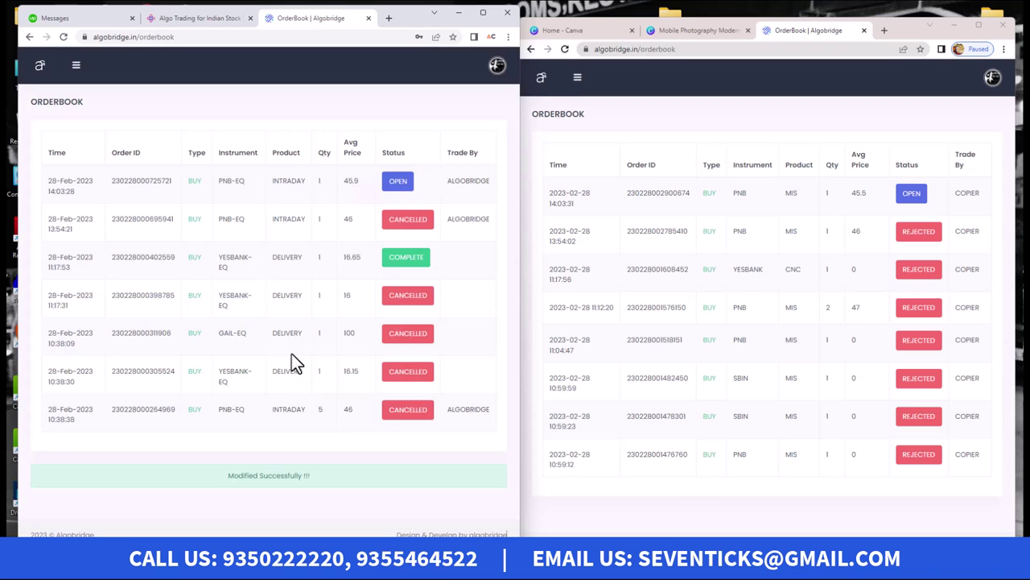
left_click(565, 49)
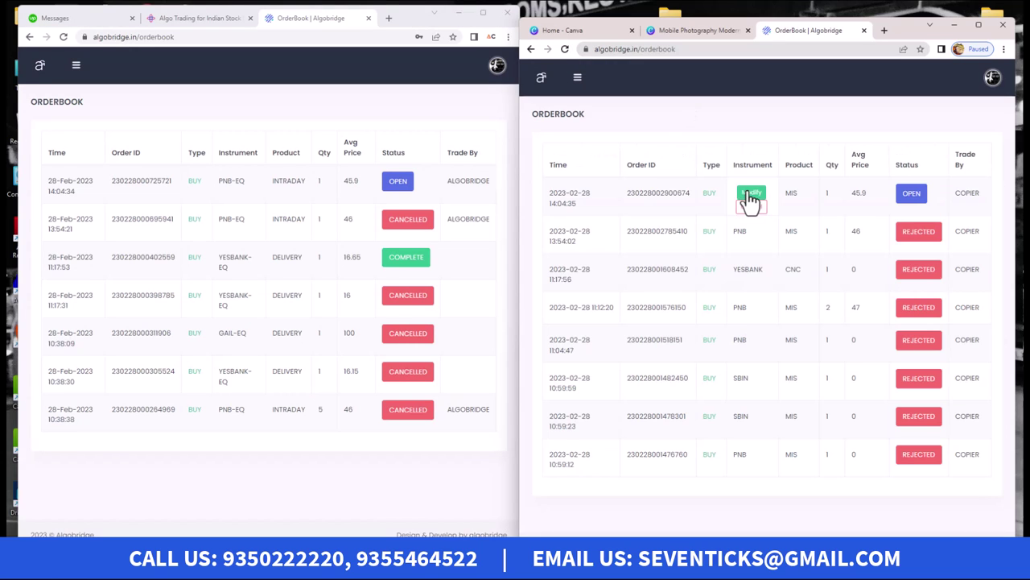
left_click_drag(852, 194, 872, 191)
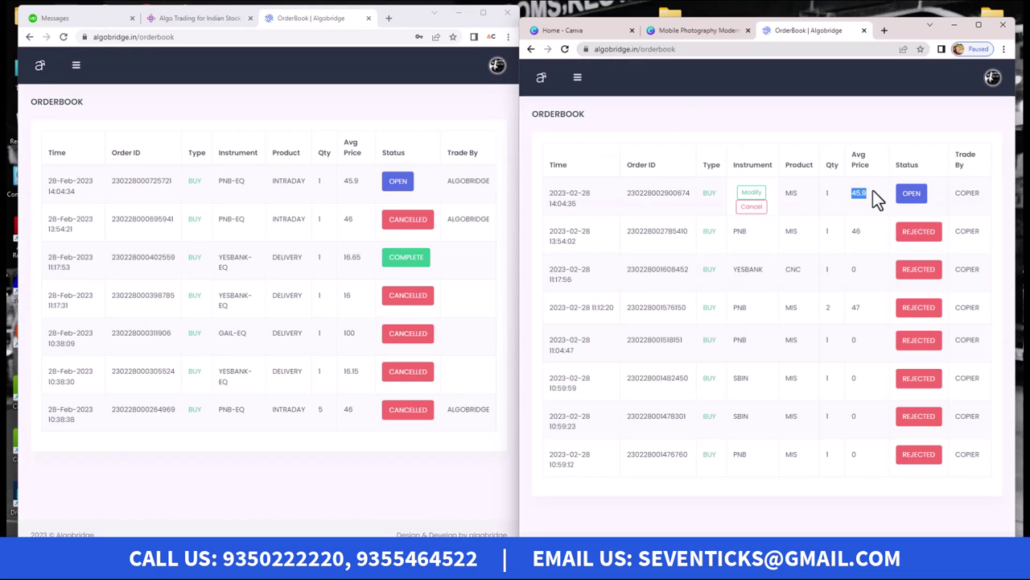
Step: Cancel the master's PNB-EQ order at 45.9 and reload the client's order book to see it cancelled
mouse_move(302, 184)
left_click_drag(340, 180, 361, 181)
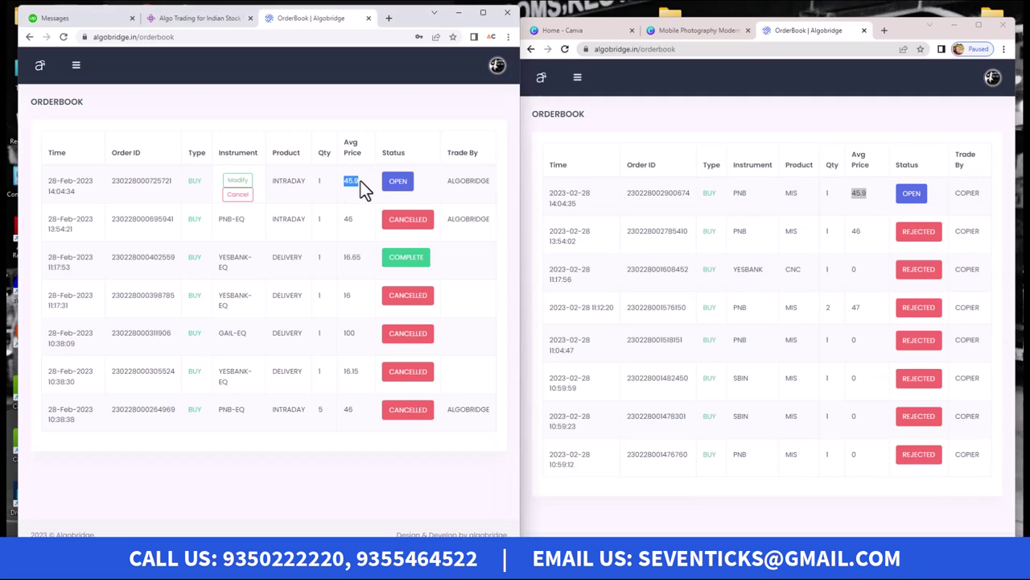
left_click(239, 196)
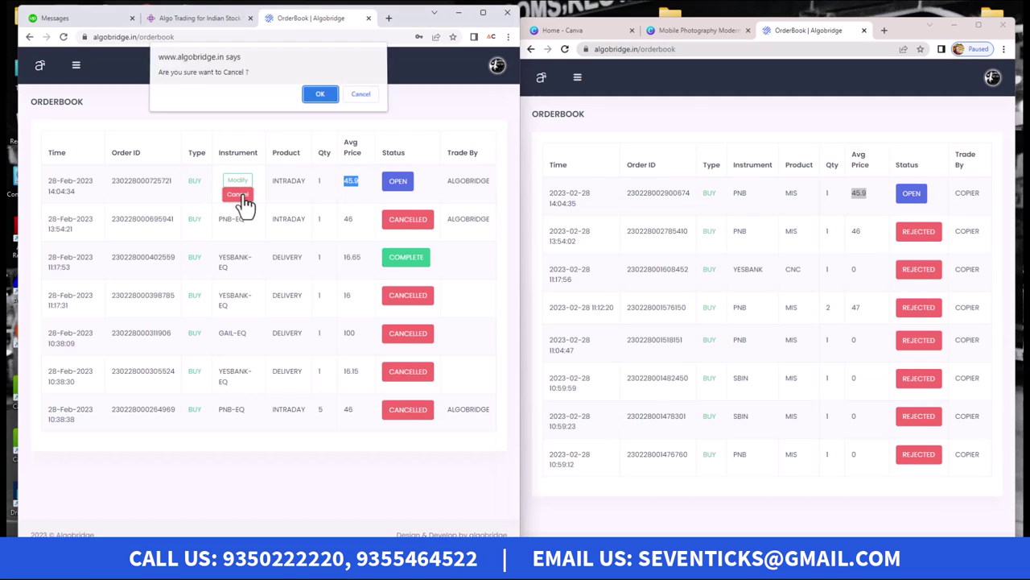
left_click(320, 95)
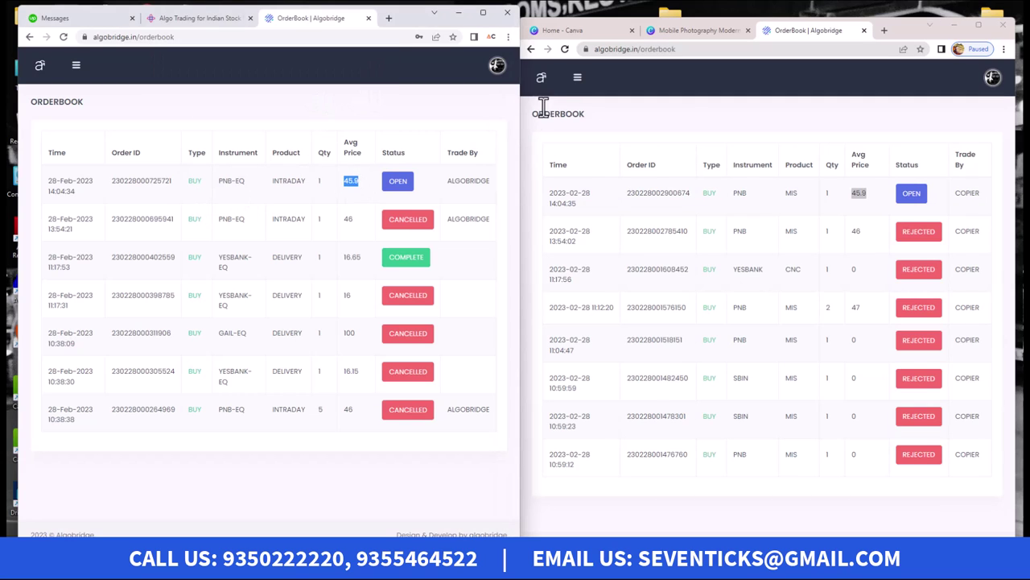
left_click(565, 48)
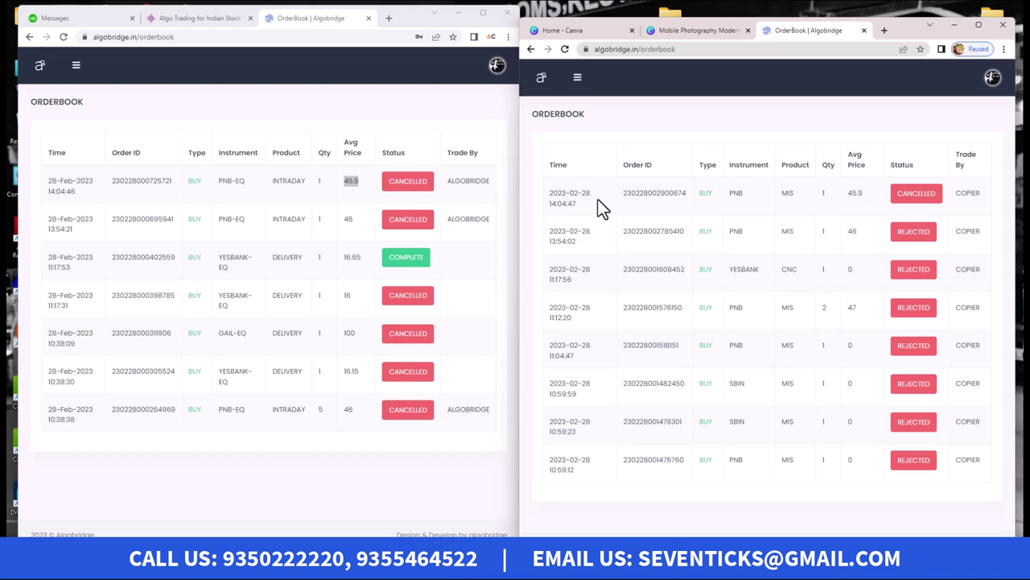
left_click_drag(603, 207, 520, 201)
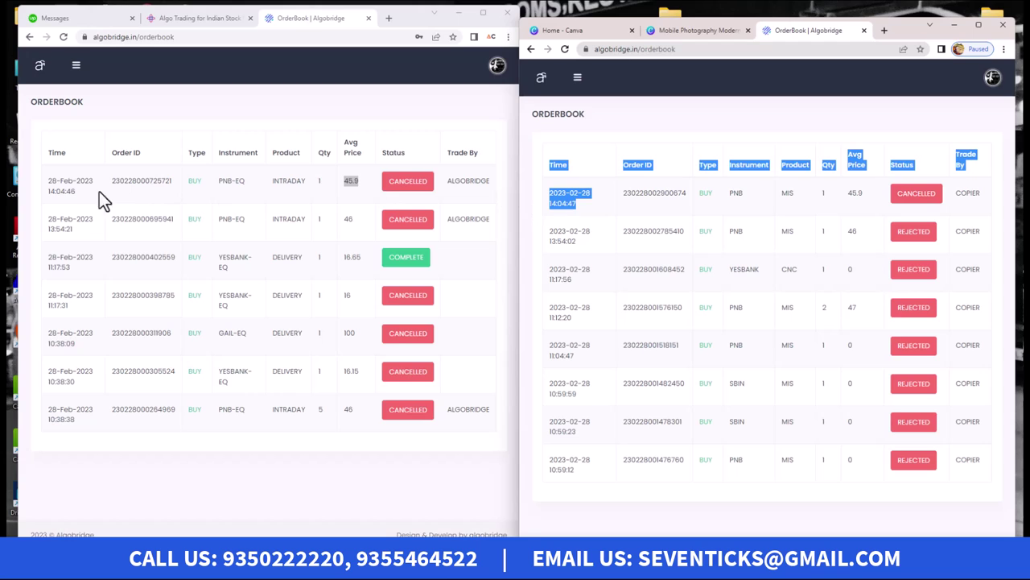
left_click_drag(99, 190, 43, 184)
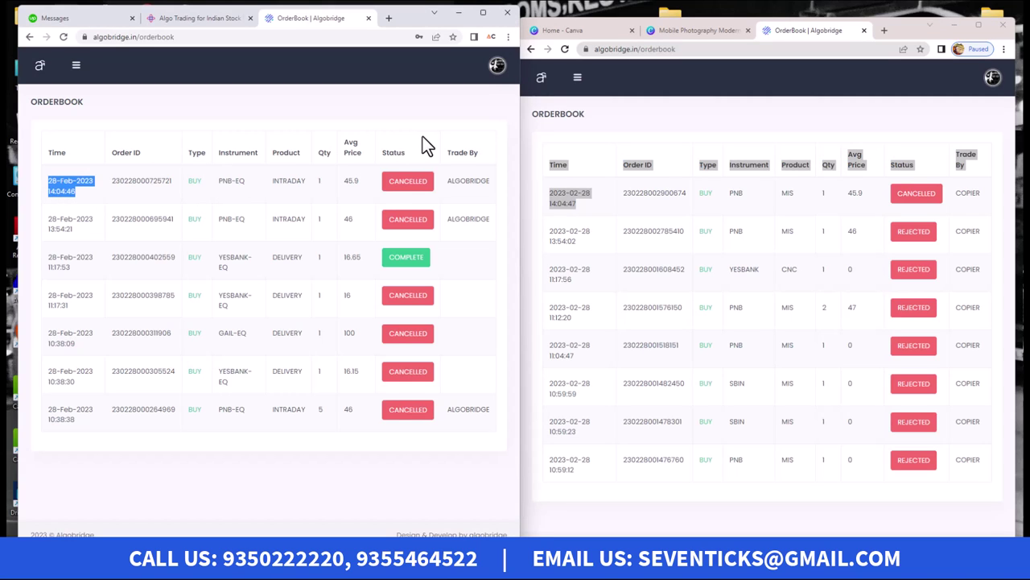
left_click(636, 103)
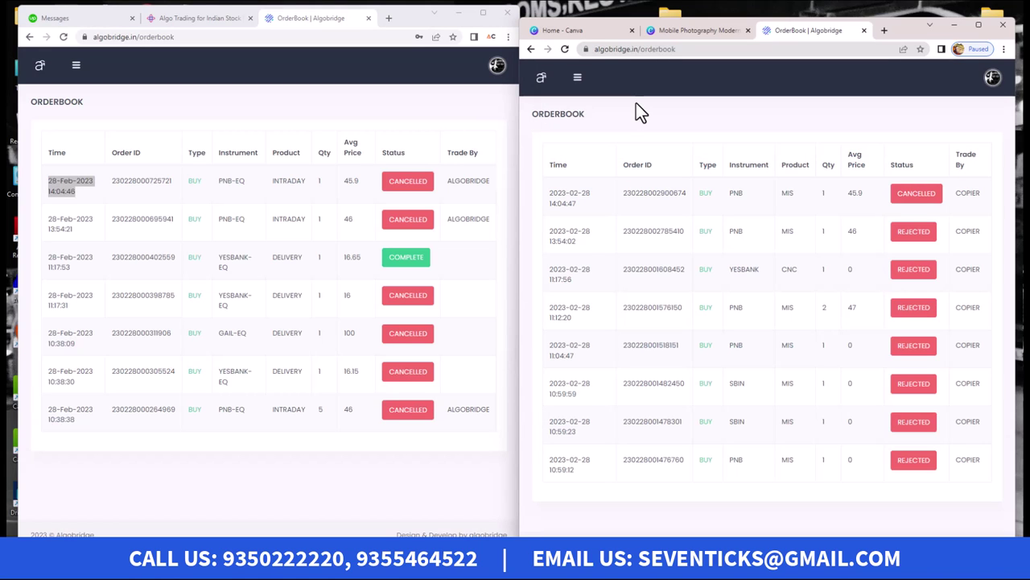
left_click_drag(899, 30, 902, 15)
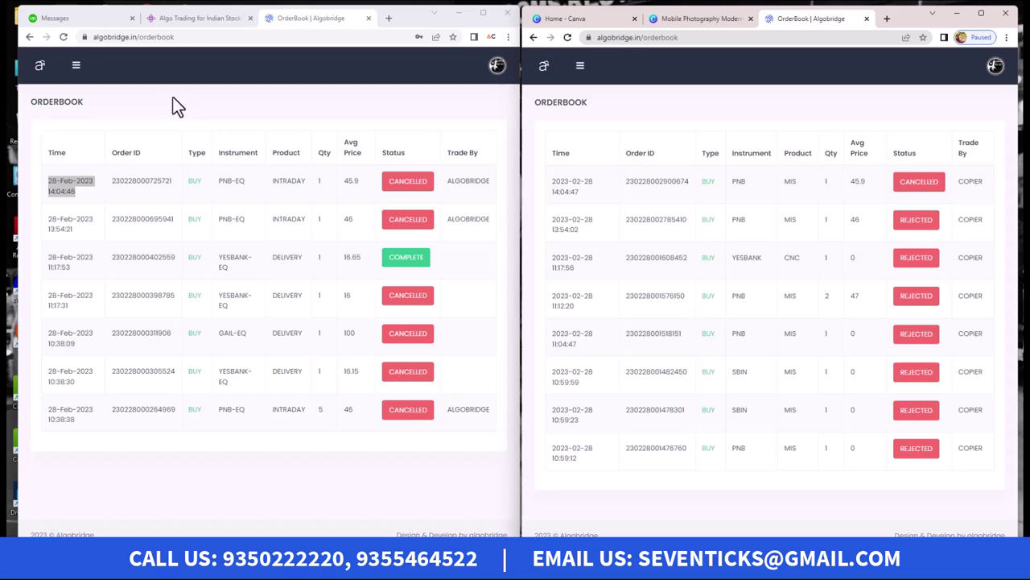
Step: Maximize the master's window and visit its MarketWatch and Authentication pages
left_click(485, 14)
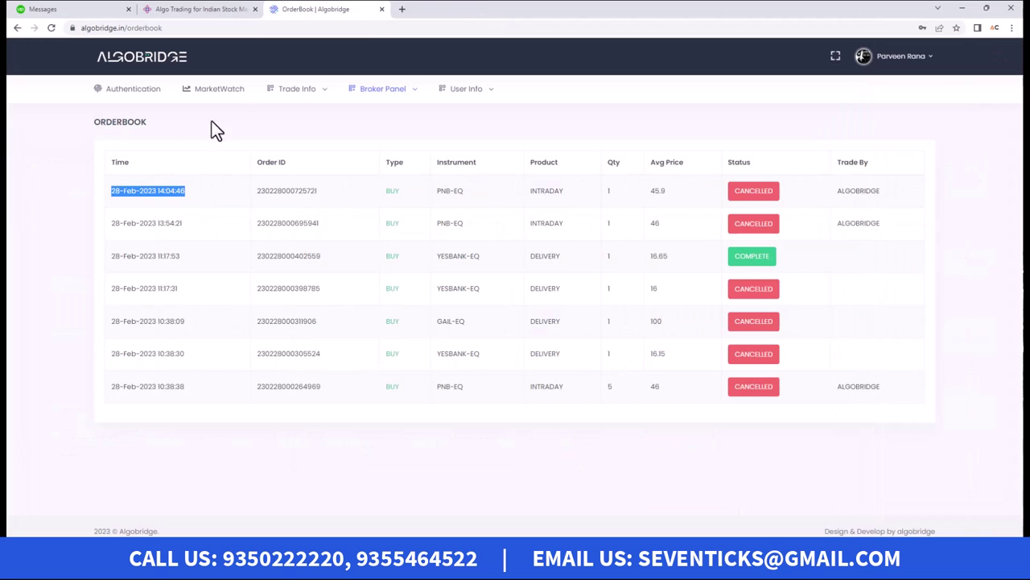
left_click(224, 90)
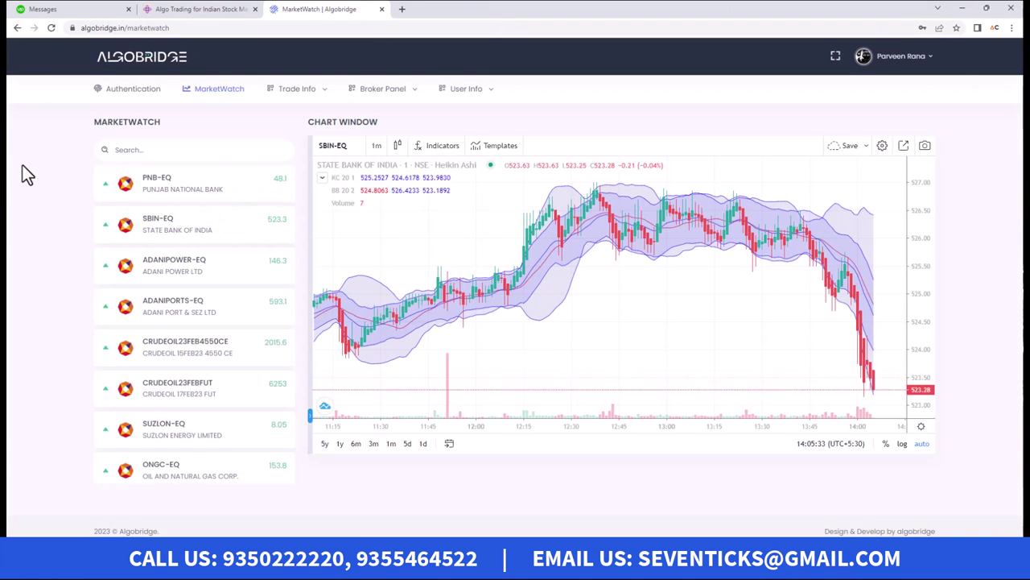
mouse_move(185, 186)
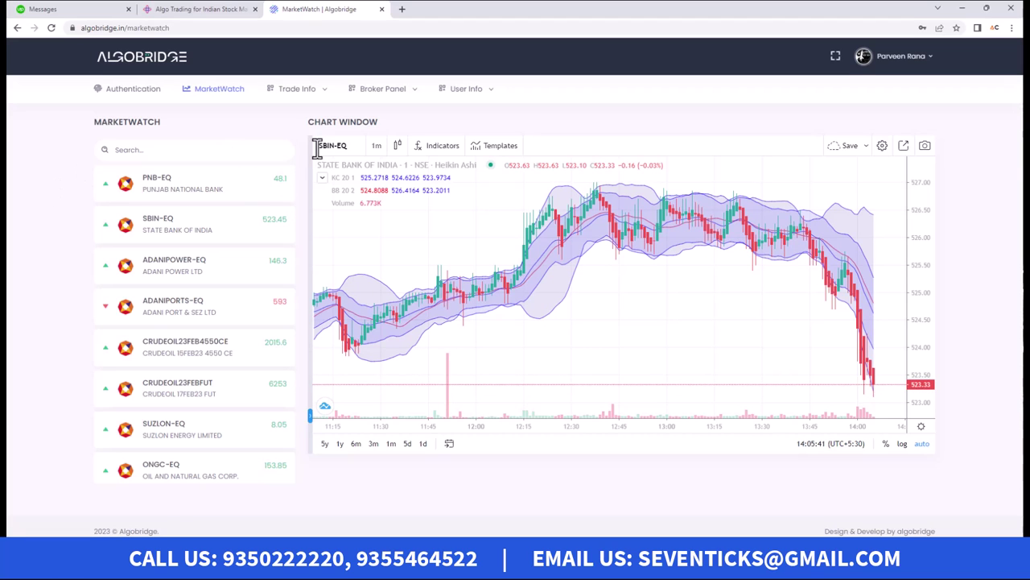
left_click(129, 90)
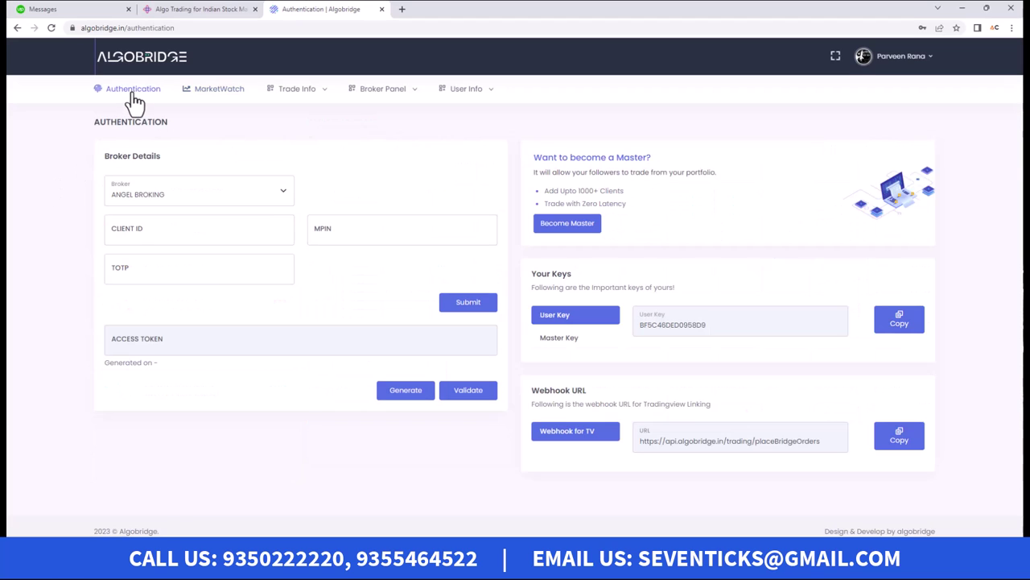
left_click(314, 93)
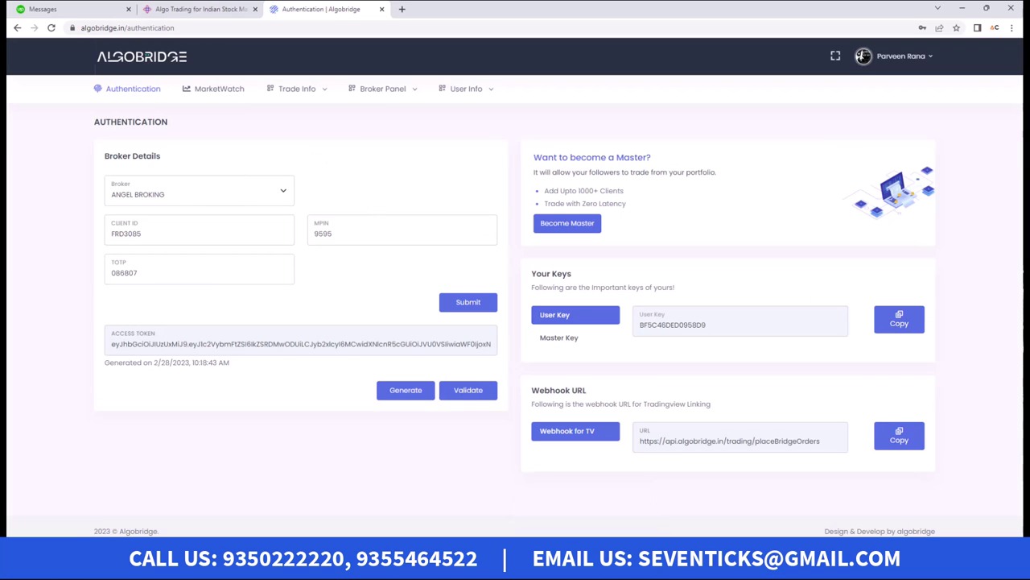
Step: Maximize the window, preview the ₹2,000 Become Master checkout from Authentication, and return to Authentication
left_click(591, 507)
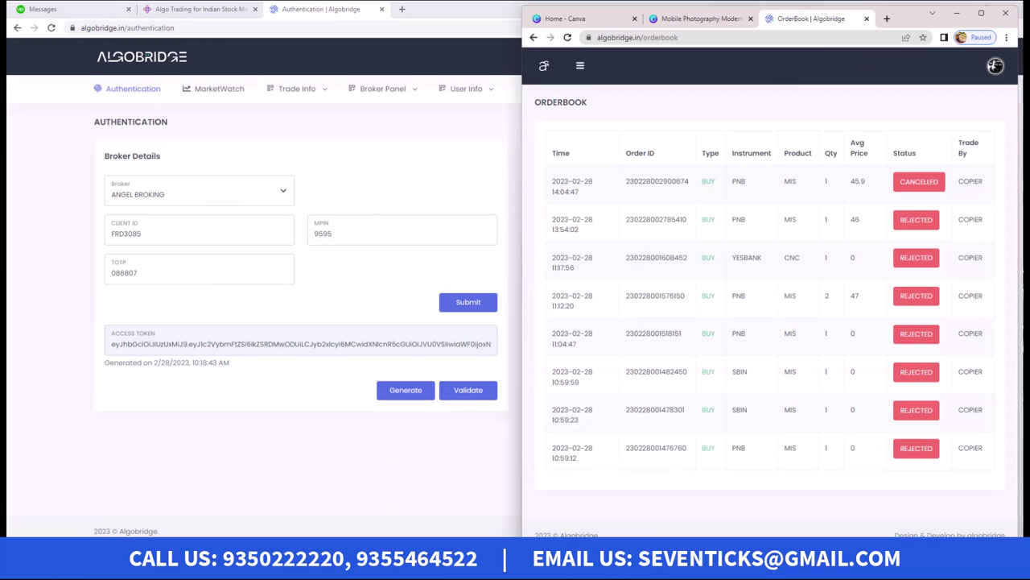
left_click(978, 14)
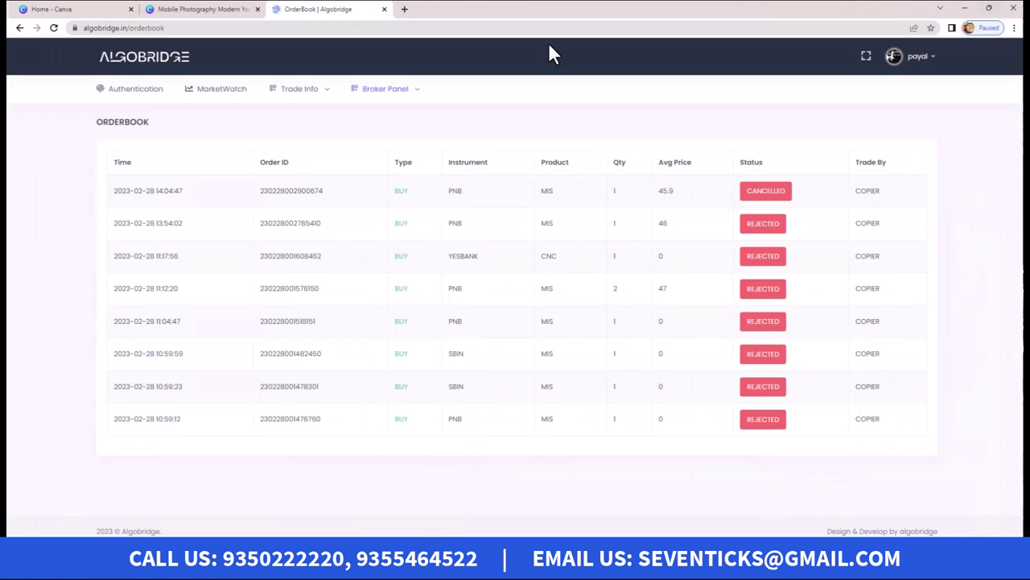
left_click(129, 100)
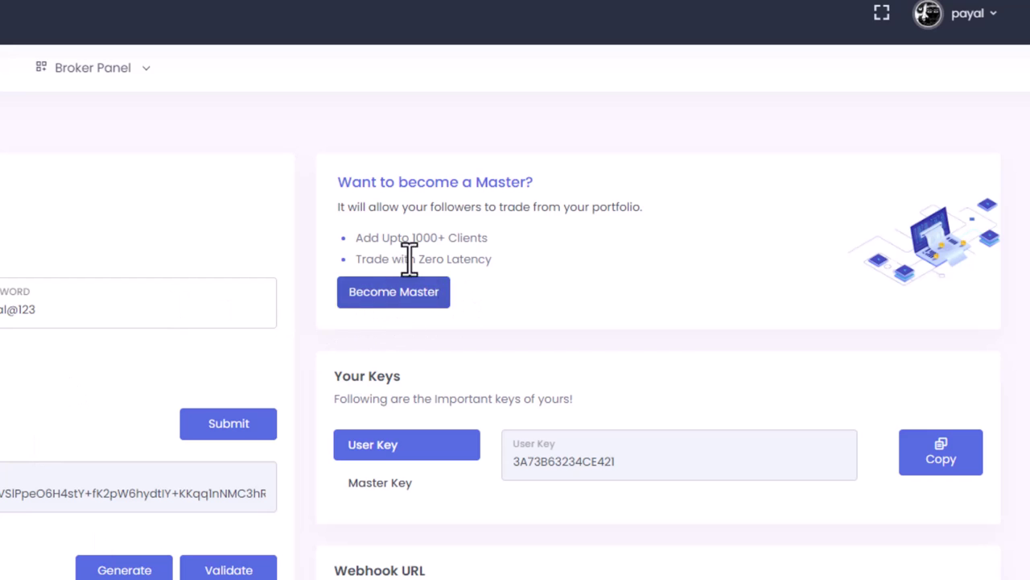
left_click(446, 293)
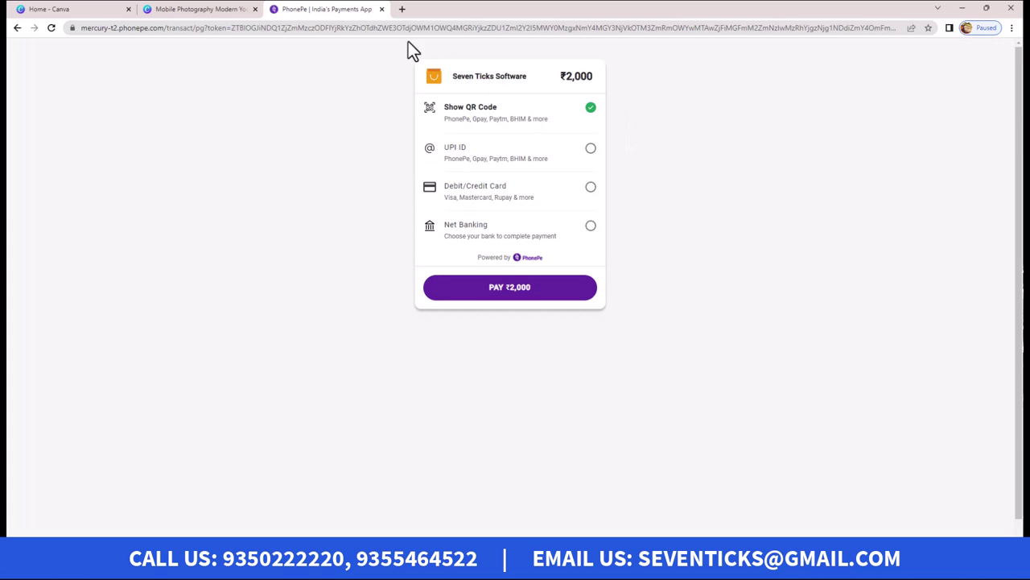
left_click(17, 33)
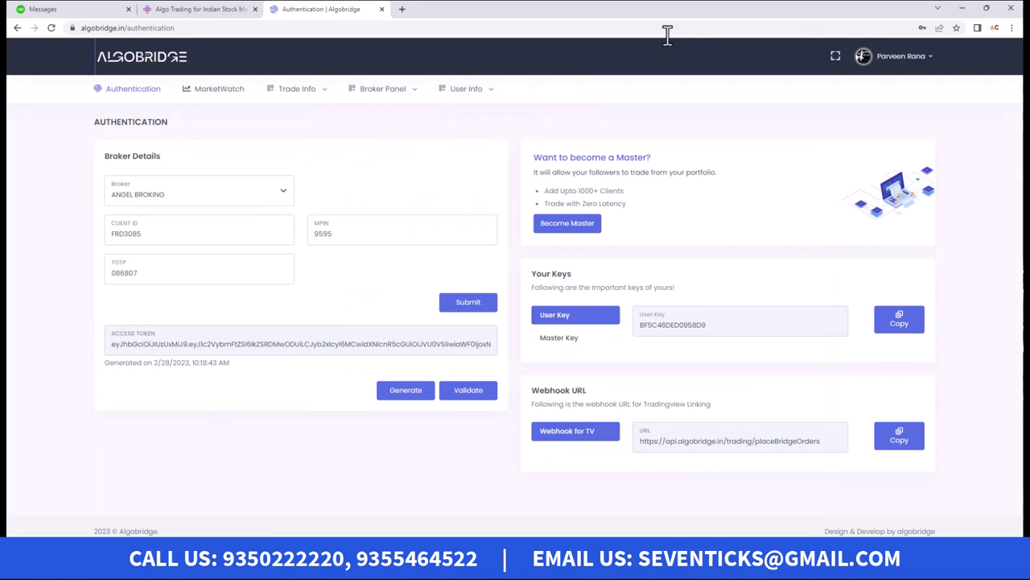
Step: Open the Create User form from the User Info menu
left_click(463, 94)
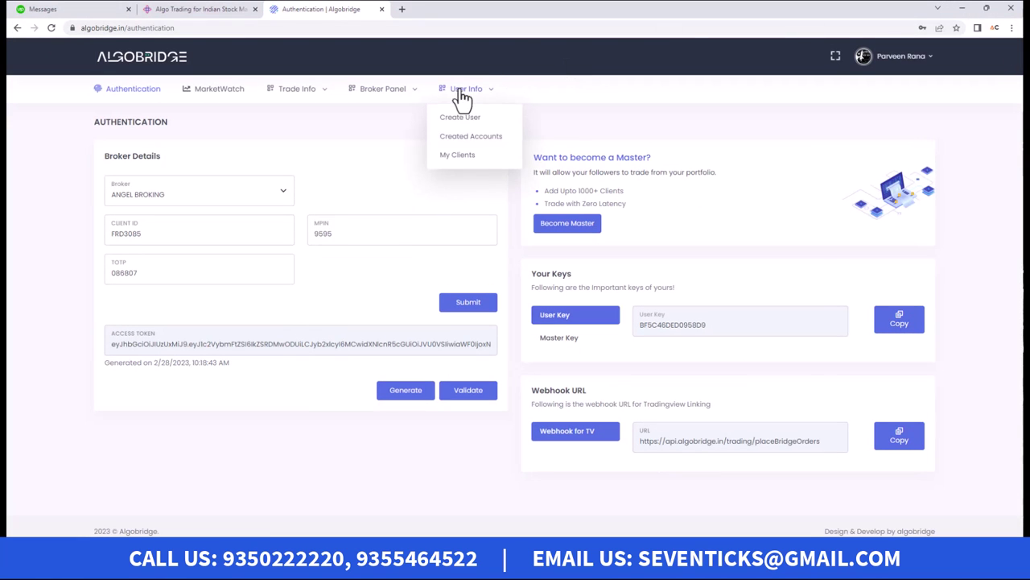
left_click(465, 154)
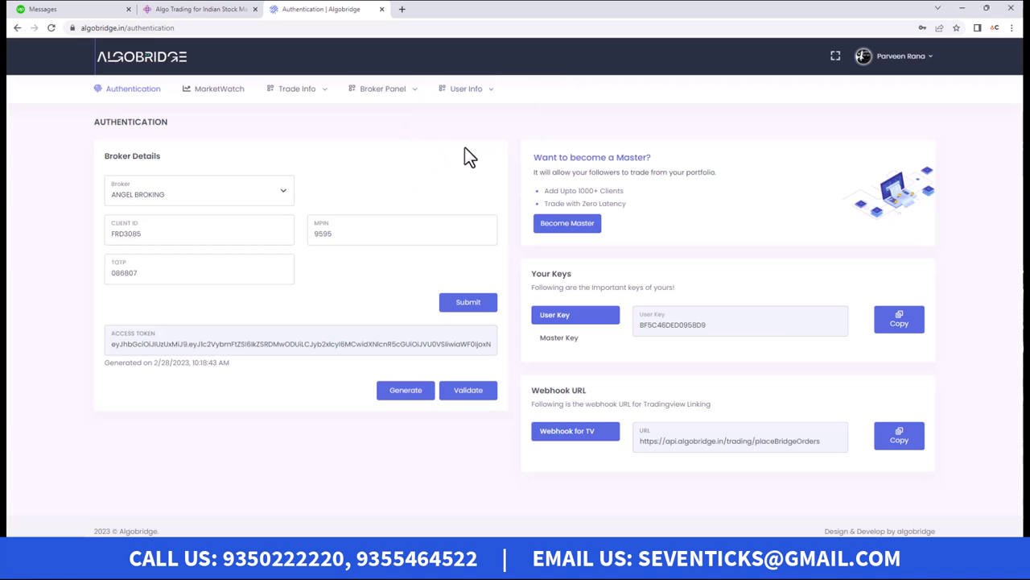
left_click(482, 95)
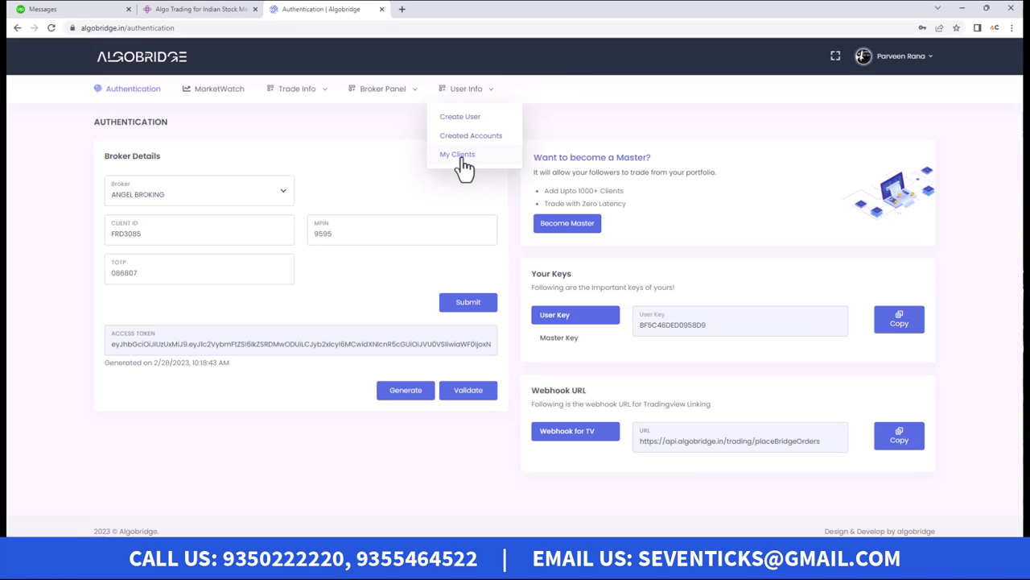
left_click(472, 118)
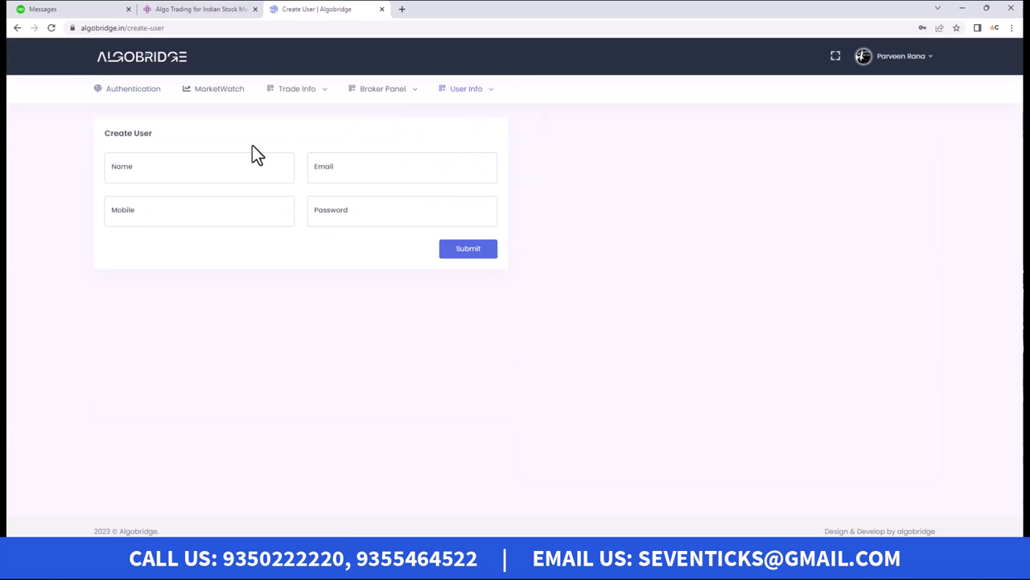
Step: Enter the new user's name, e-mail, mobile number and password, then submit
left_click(168, 174)
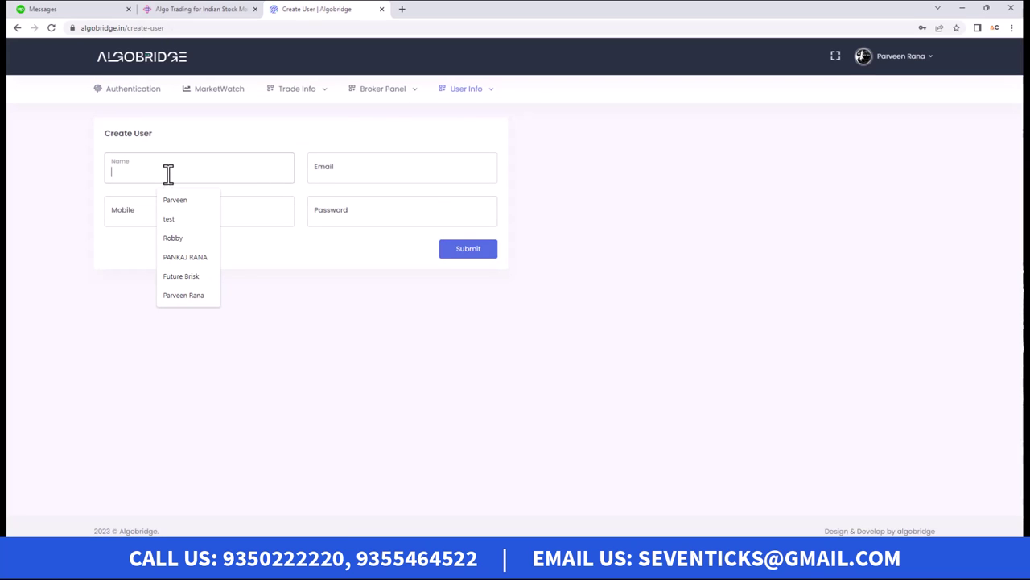
type("shri")
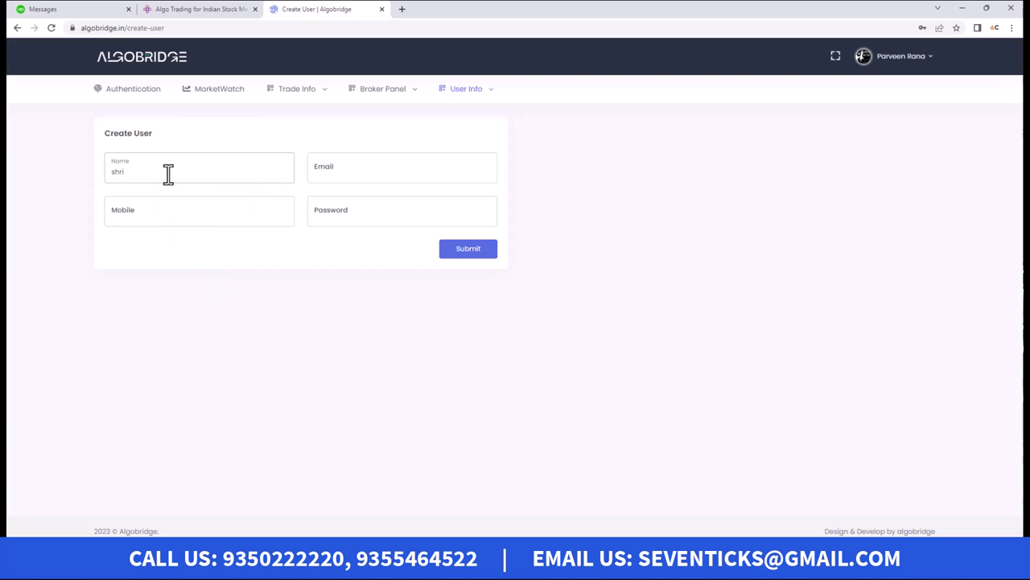
left_click(316, 177)
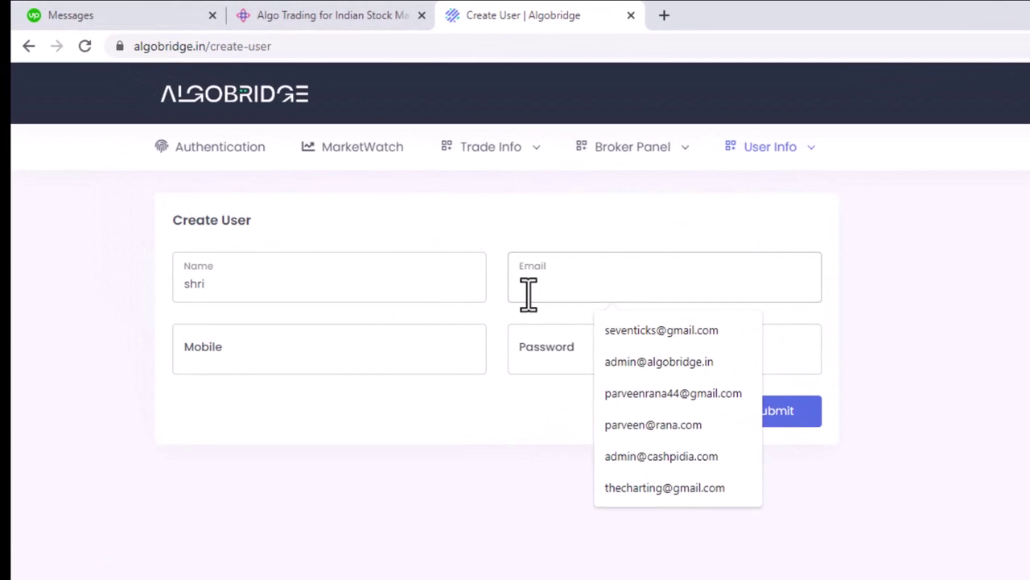
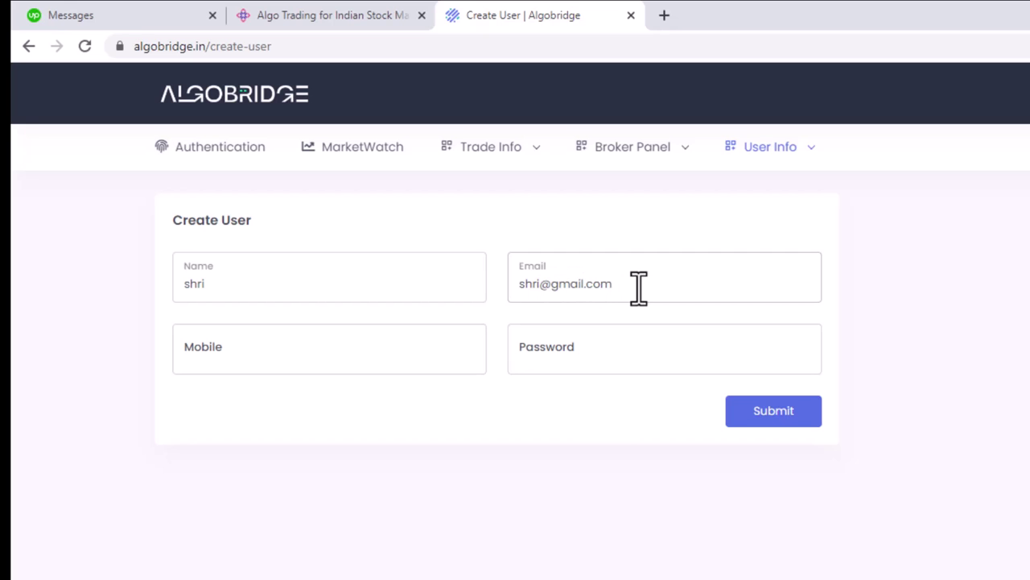
left_click_drag(639, 288, 478, 327)
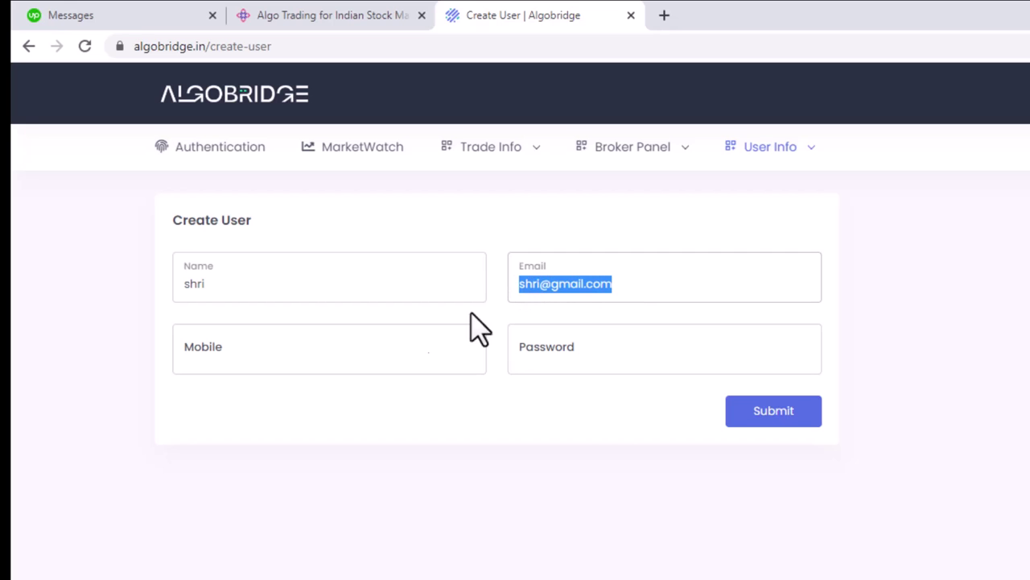
left_click(296, 356)
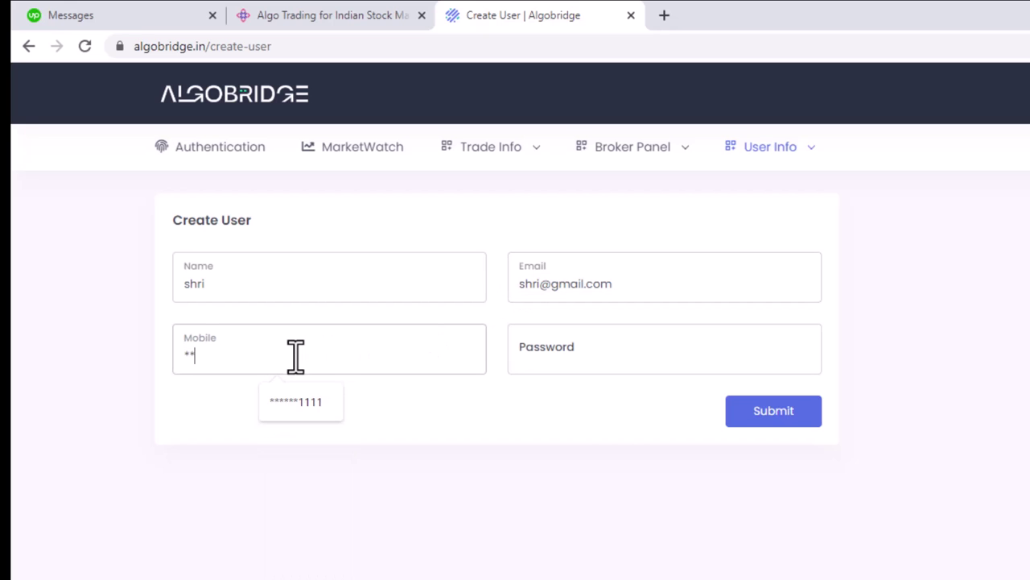
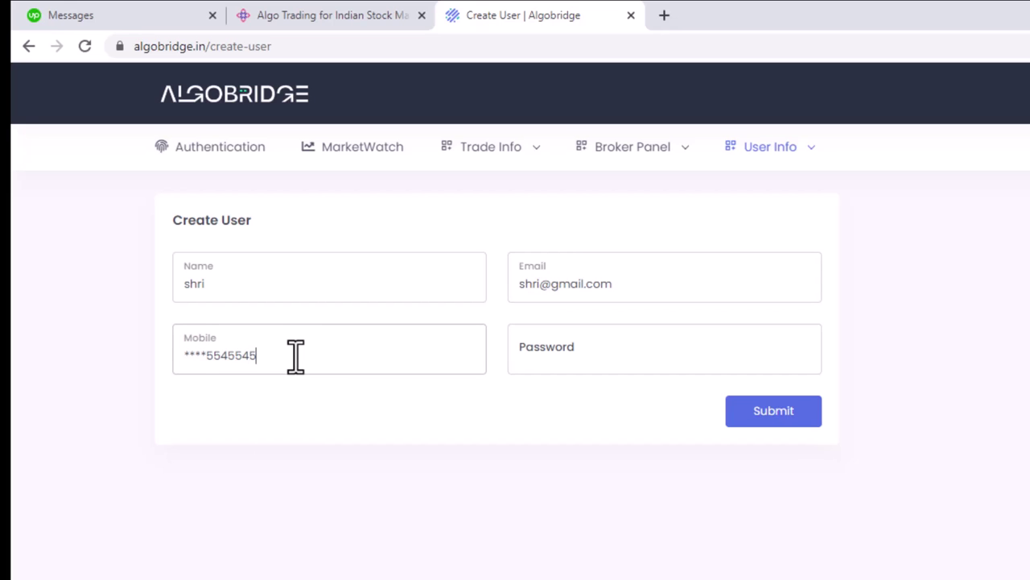
left_click(546, 352)
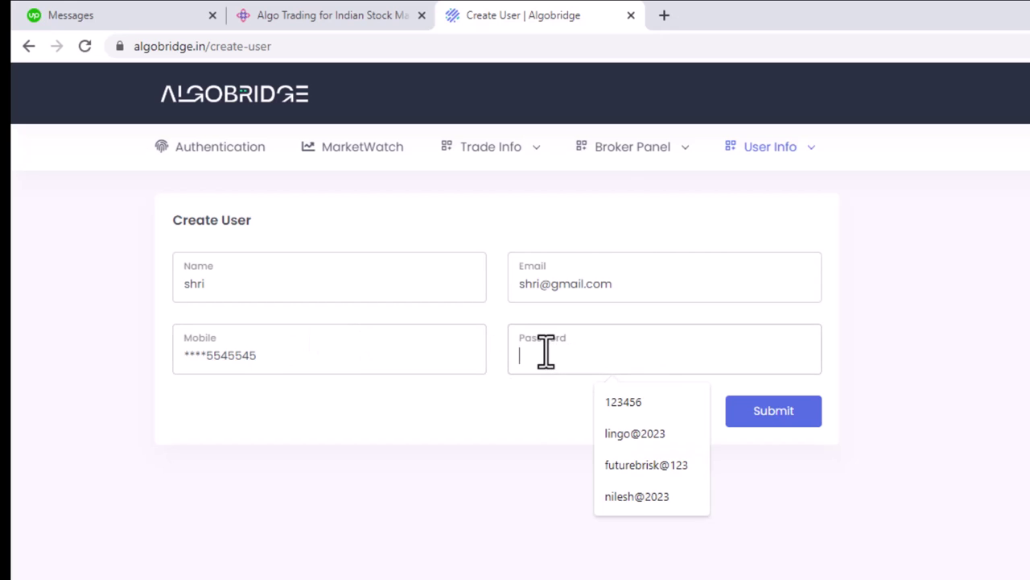
type("123456")
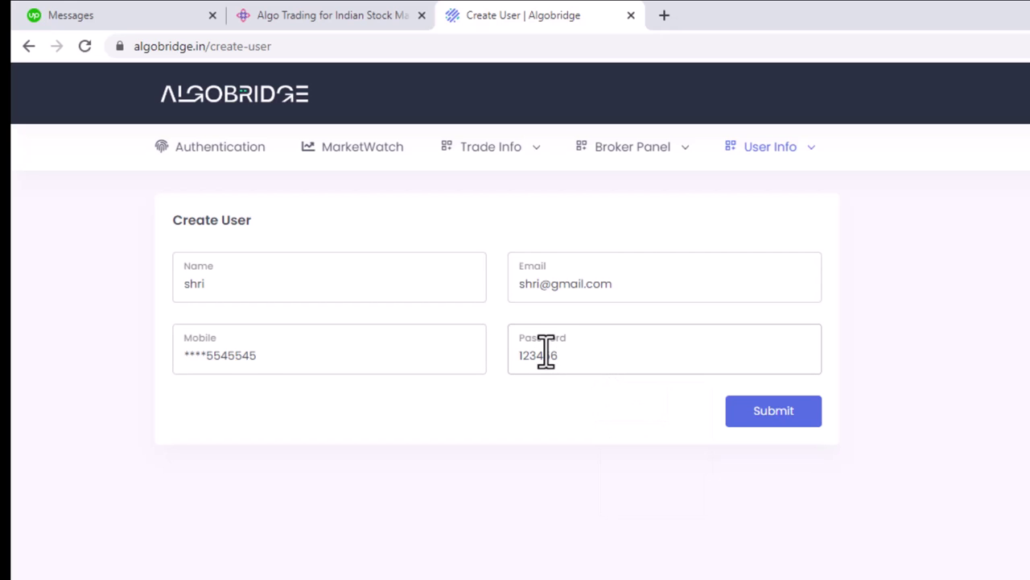
left_click(797, 413)
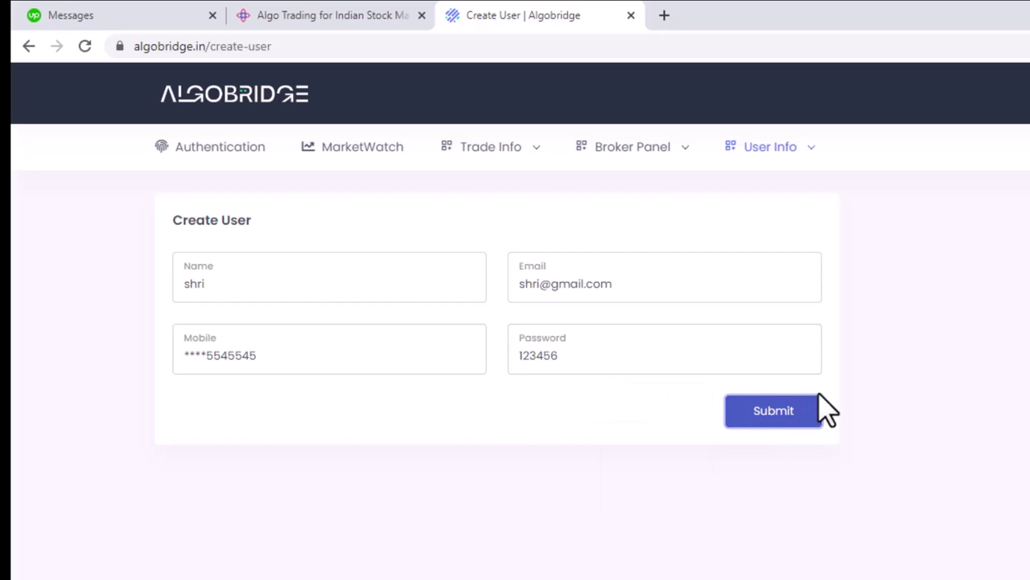
Step: Open My Clients, expand the Clients list, and highlight the new user's row at the top
left_click(764, 145)
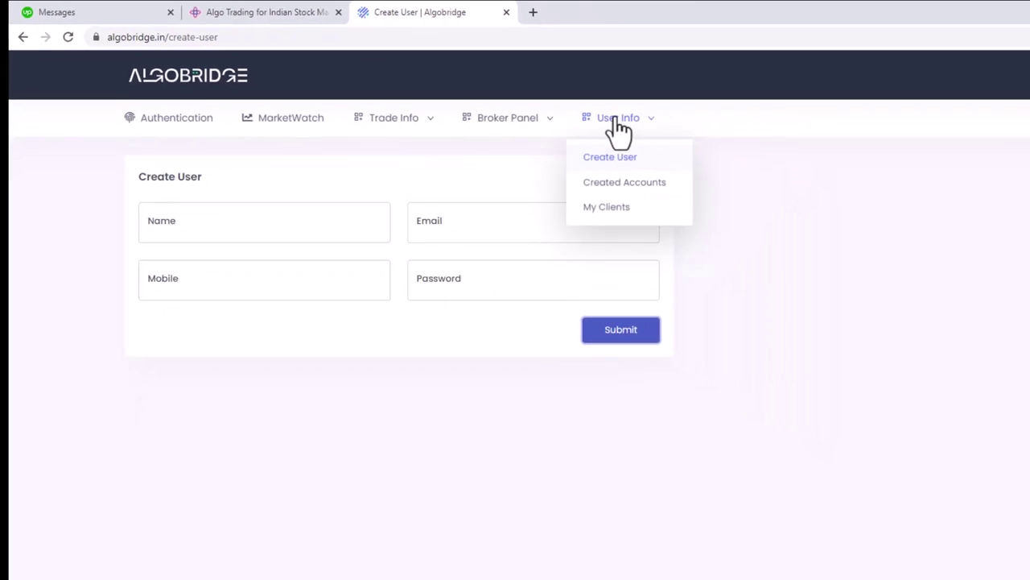
left_click(606, 207)
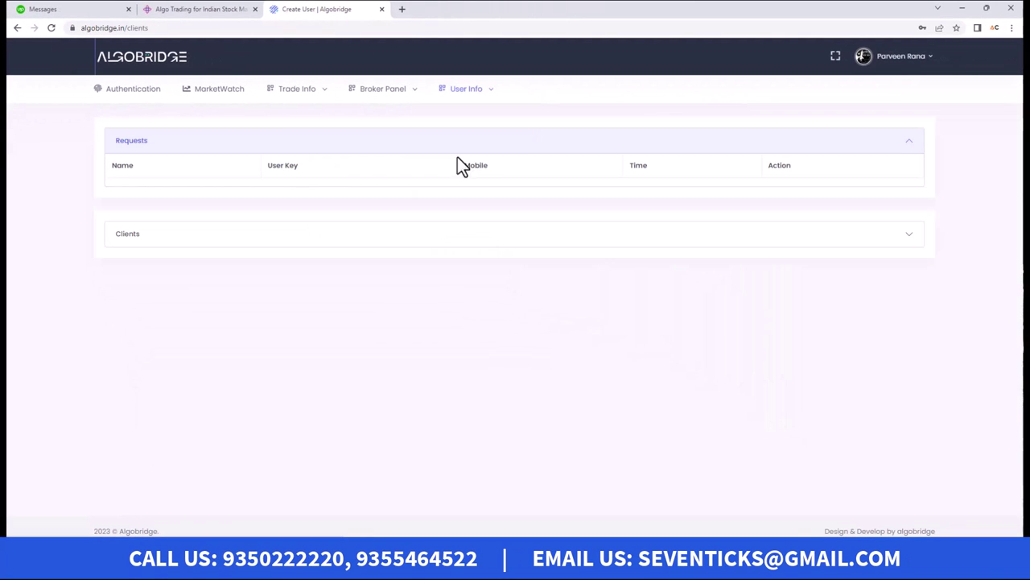
left_click(601, 243)
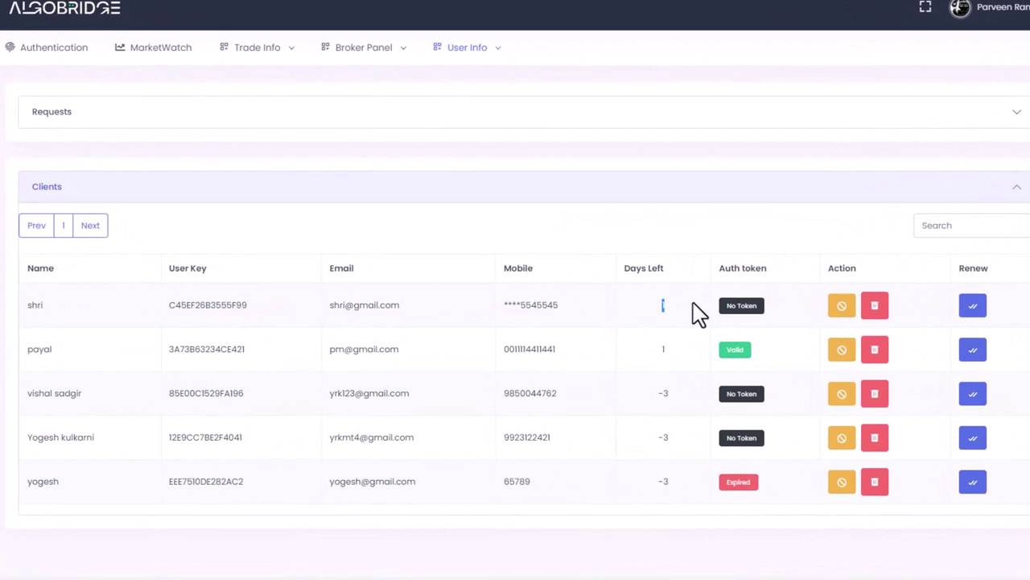
double_click(32, 304)
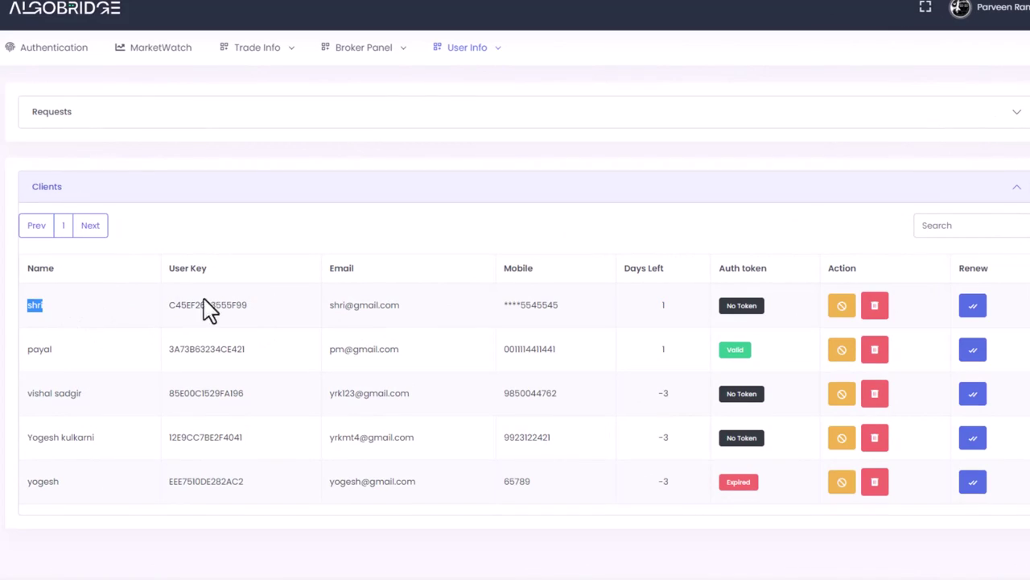
left_click_drag(208, 310, 680, 308)
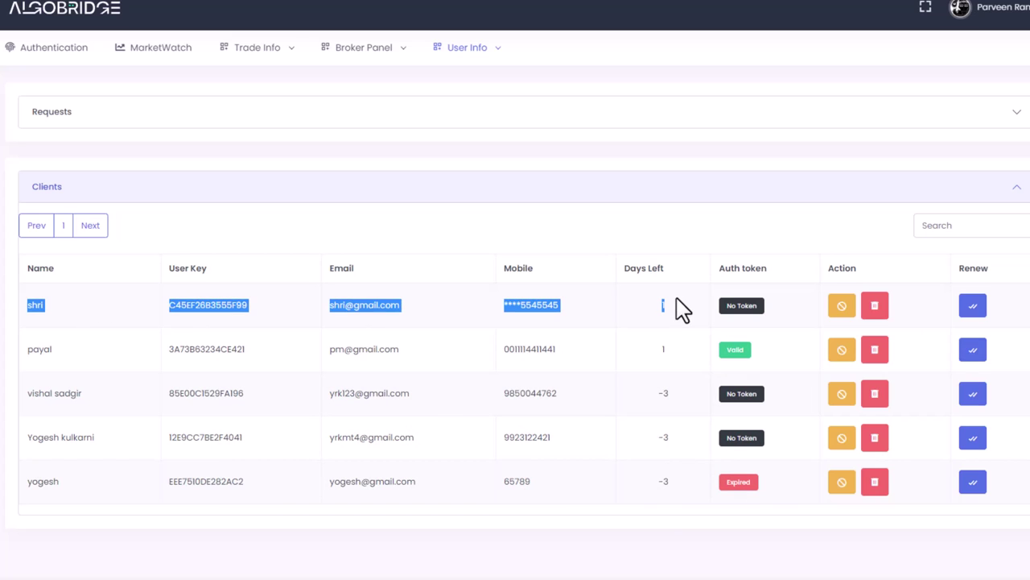
left_click(165, 50)
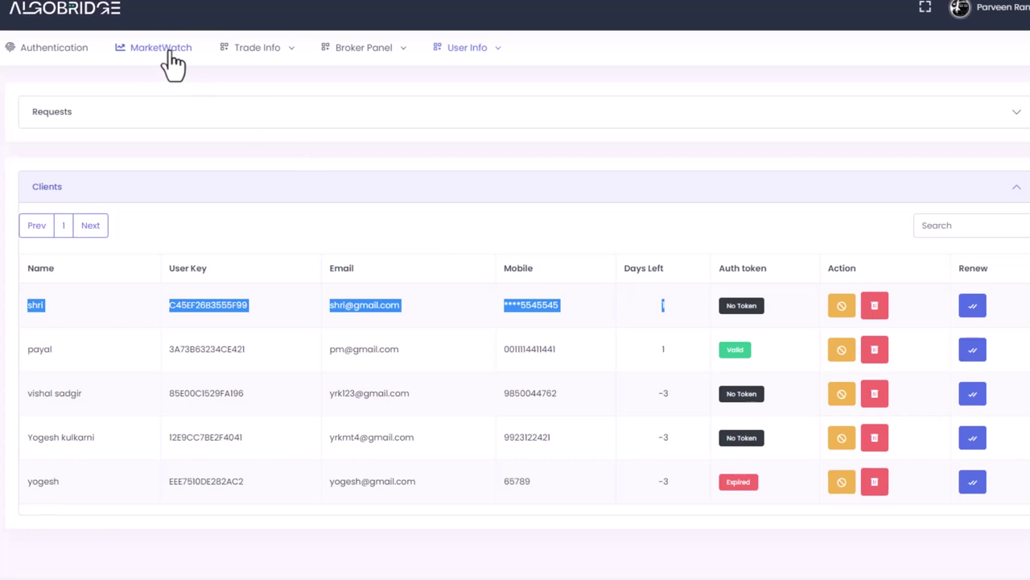